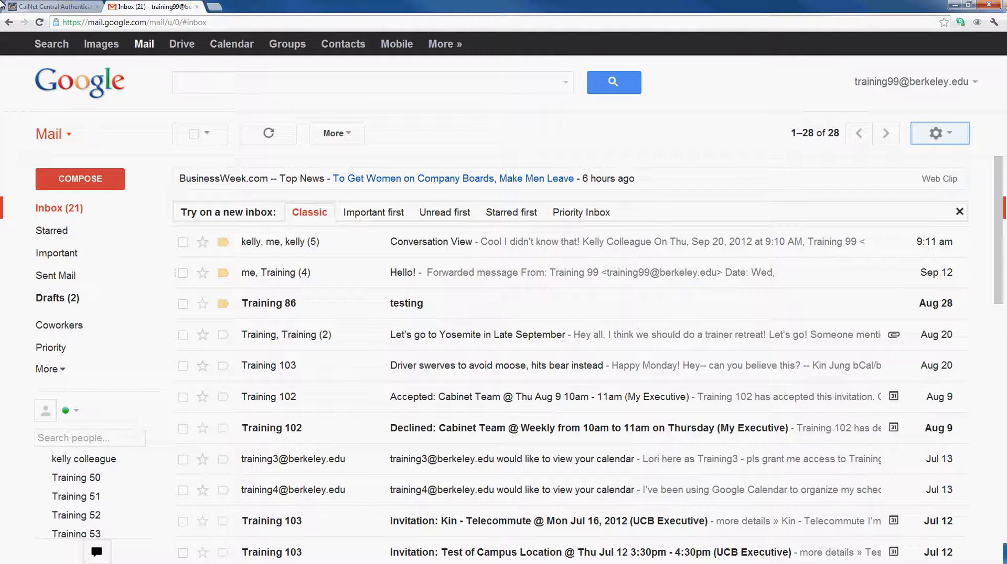
# - Look over the settings gear menu, then return to the top Conversation View thread
pyautogui.click(936, 134)
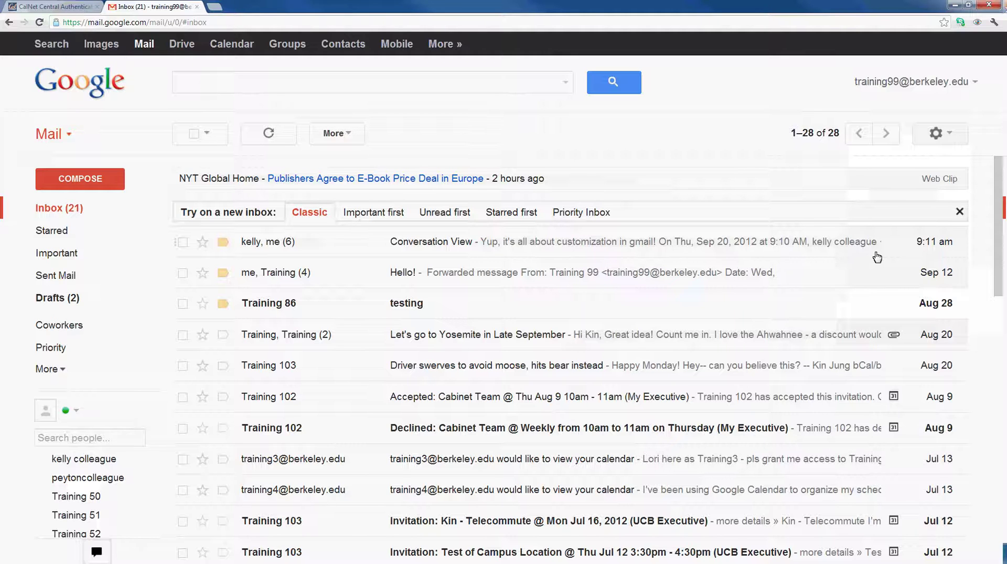
pyautogui.click(876, 254)
# - Open the Conversation View thread, reveal its 3 older messages and expand the 9:05 AM message
pyautogui.click(609, 253)
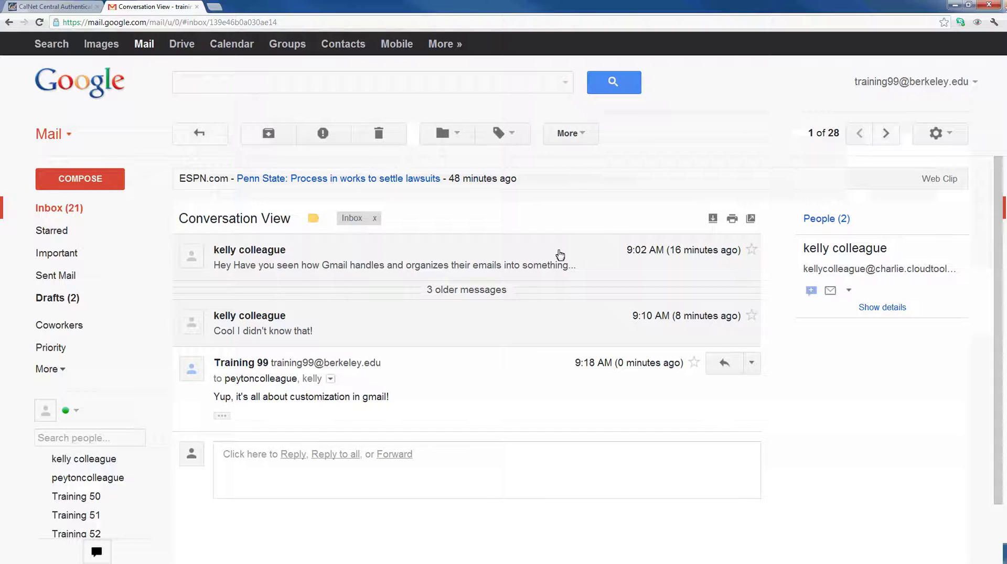
pyautogui.click(485, 291)
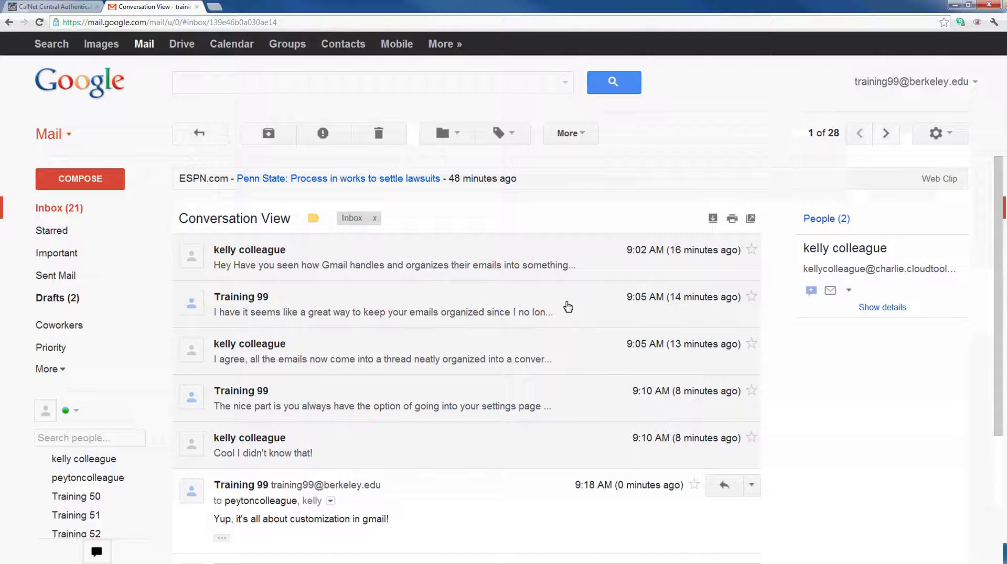
pyautogui.click(609, 362)
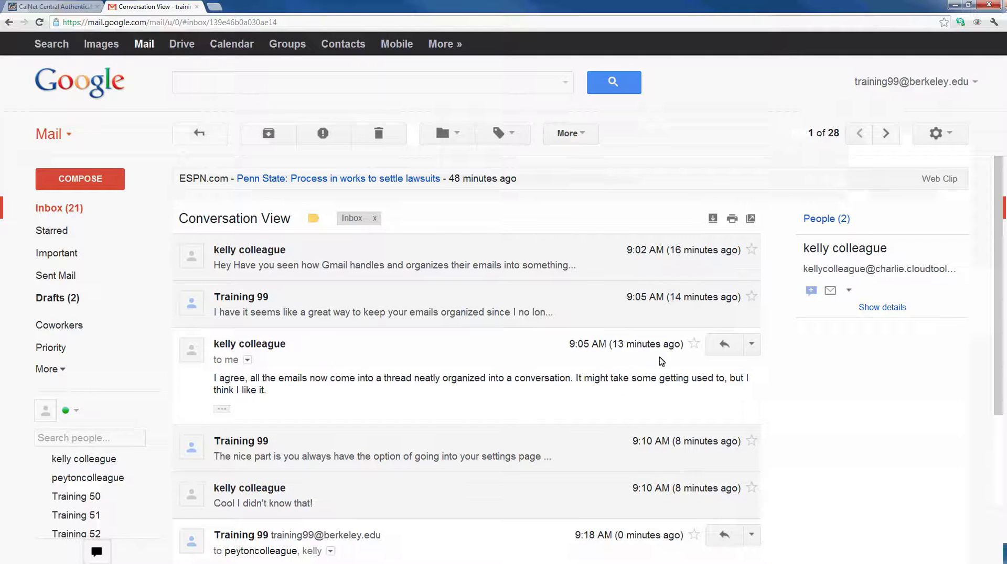
pyautogui.scroll(-3, 917, 371)
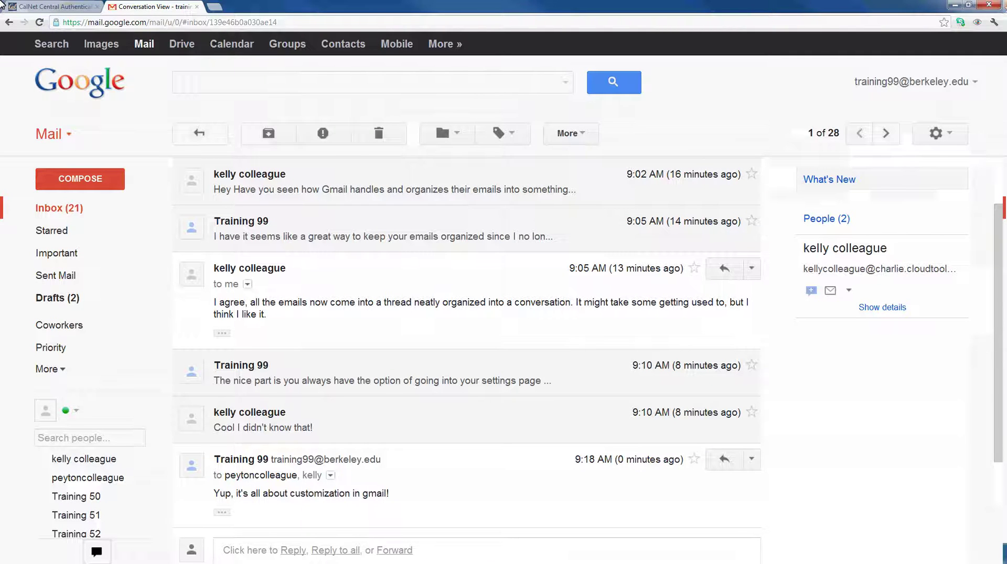
pyautogui.press('Tab')
pyautogui.click(752, 460)
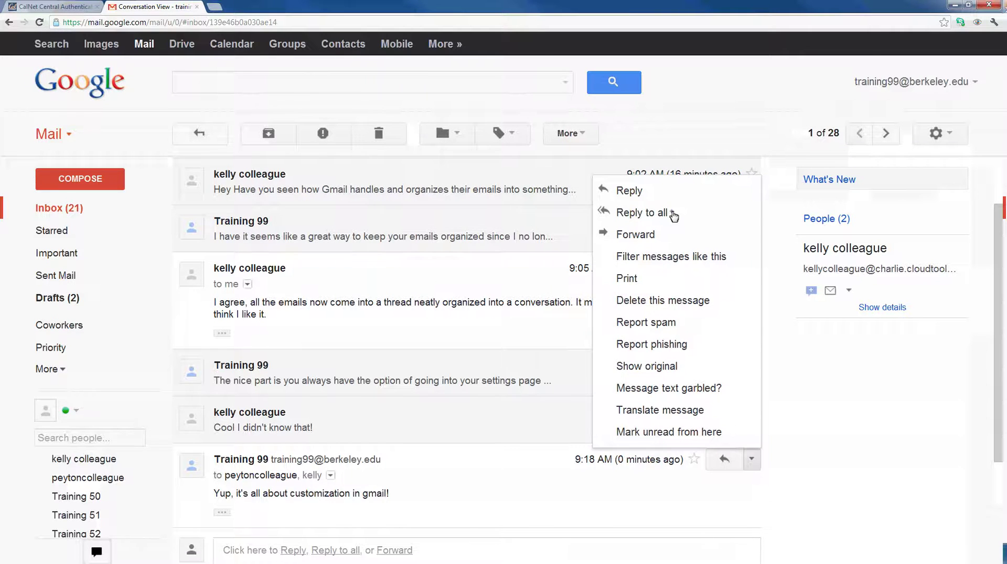
pyautogui.click(674, 215)
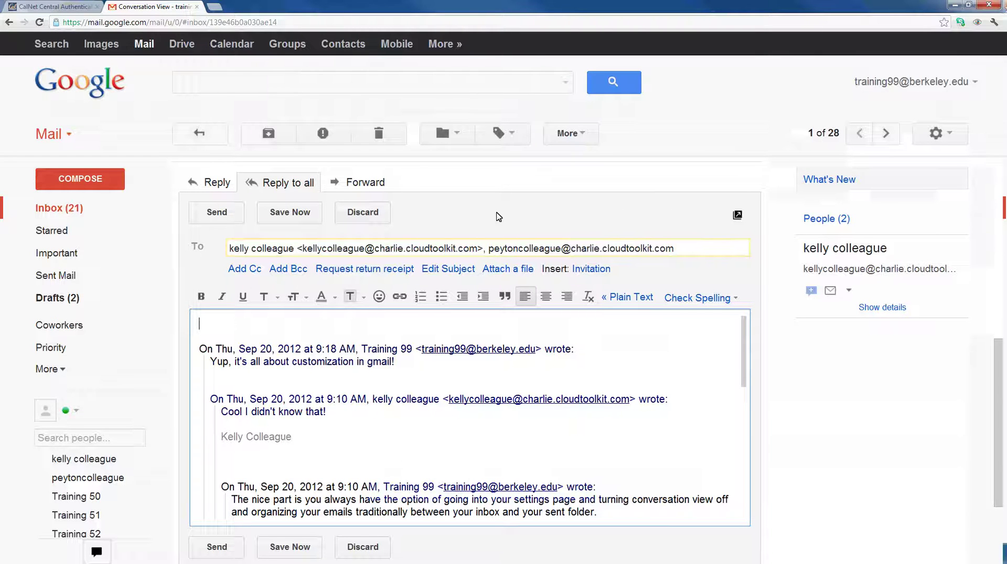
pyautogui.click(363, 212)
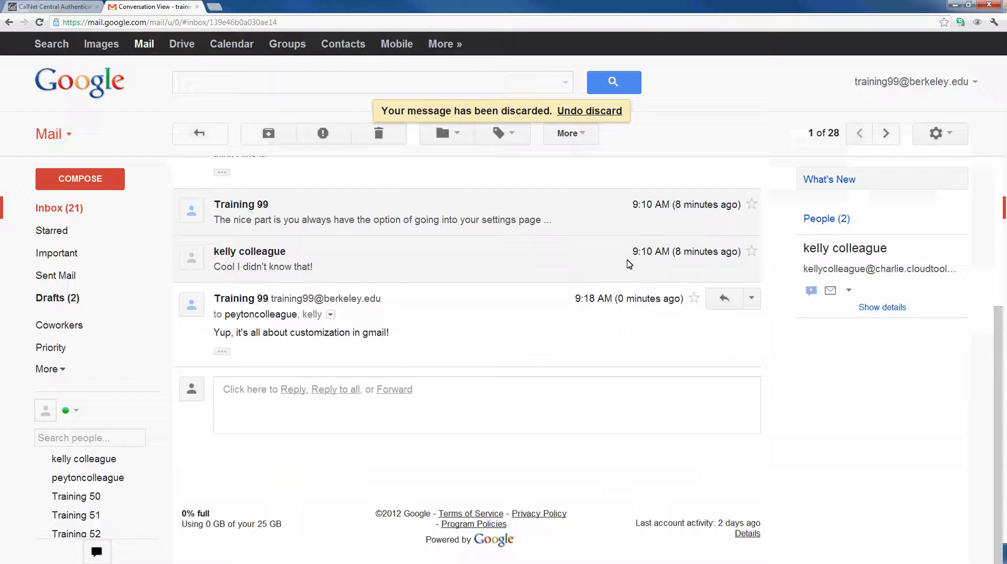
pyautogui.scroll(2, 767, 467)
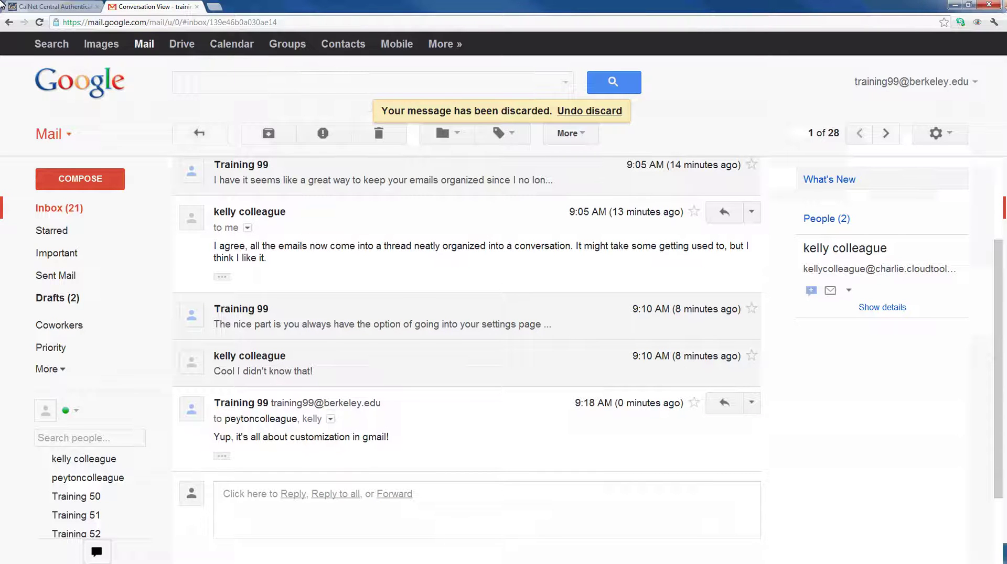
pyautogui.click(723, 213)
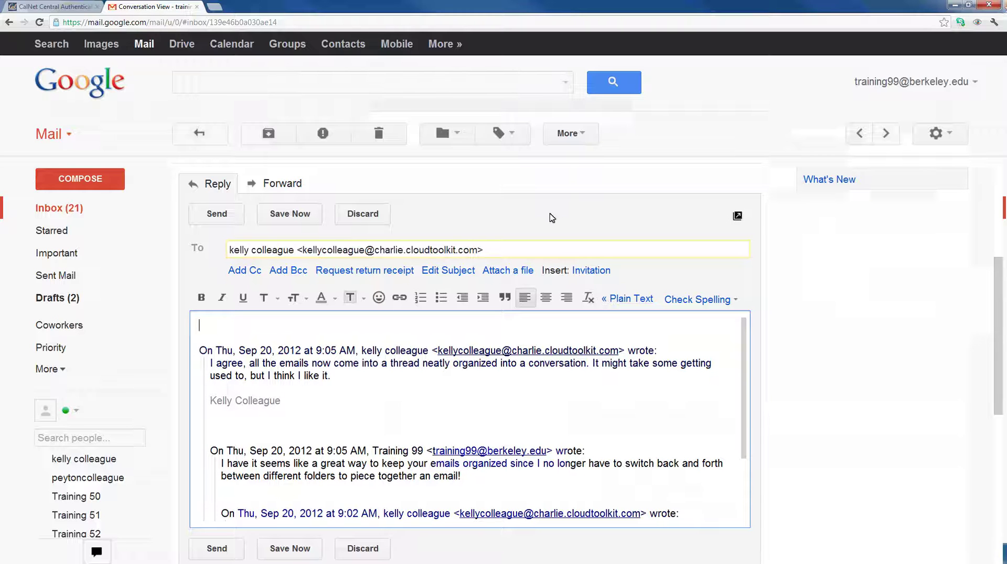
pyautogui.click(374, 219)
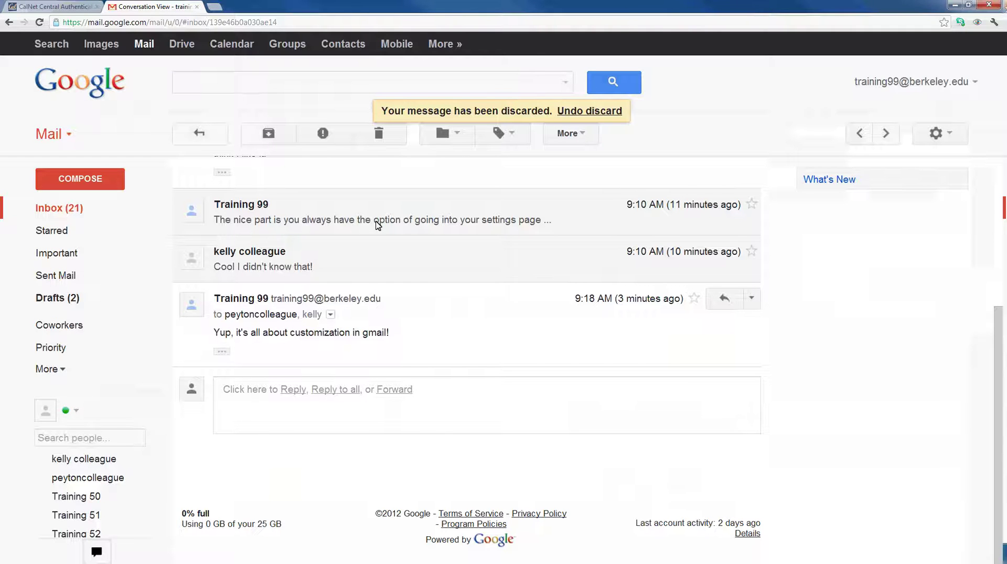
# - Point out the Conversation View option in General settings, then return to the inbox
pyautogui.click(934, 134)
pyautogui.click(903, 261)
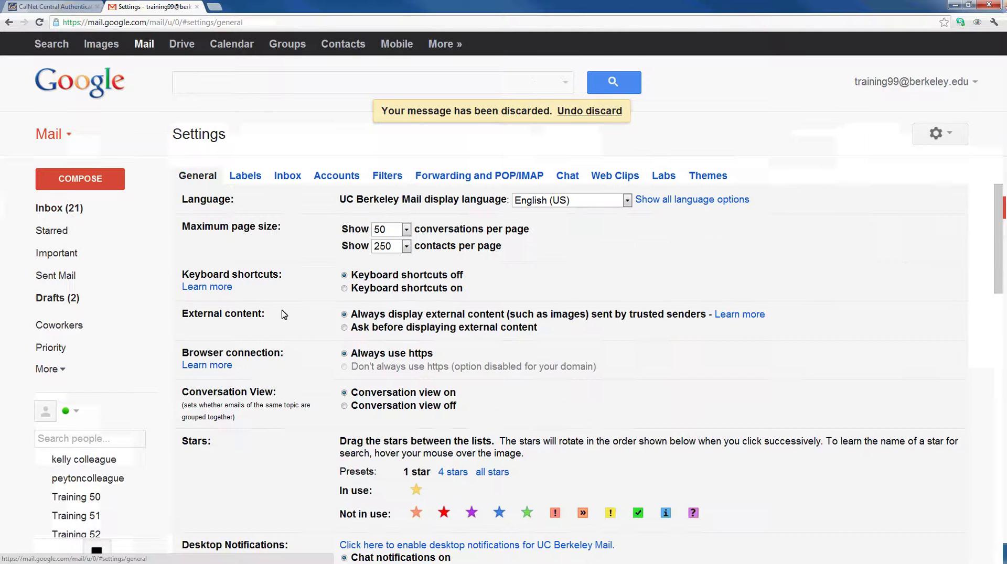
pyautogui.moveTo(179, 398); pyautogui.dragTo(284, 397)
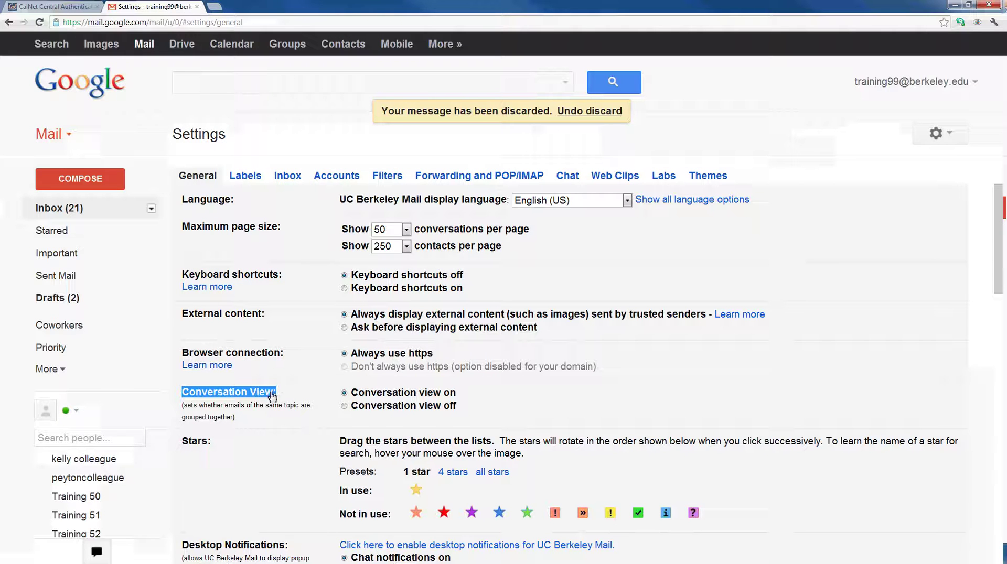
pyautogui.click(35, 209)
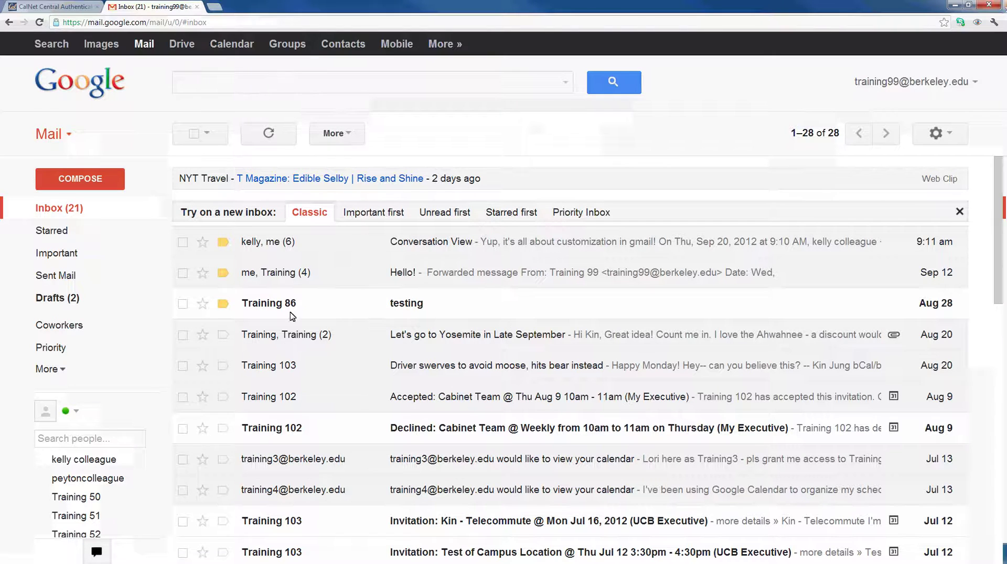
# - Select the Conversation View thread and start creating a new label named 'Training'
pyautogui.click(182, 243)
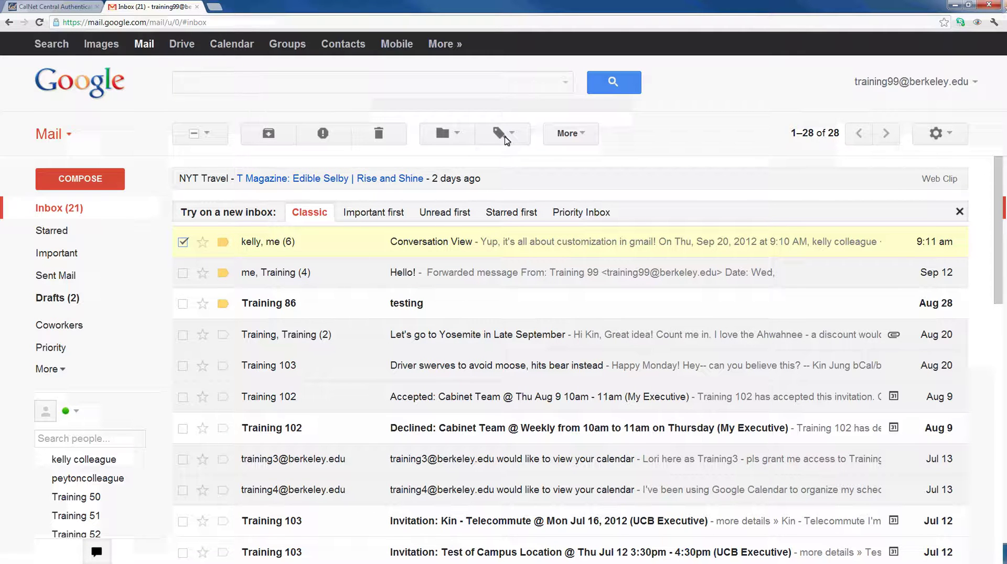
pyautogui.click(506, 139)
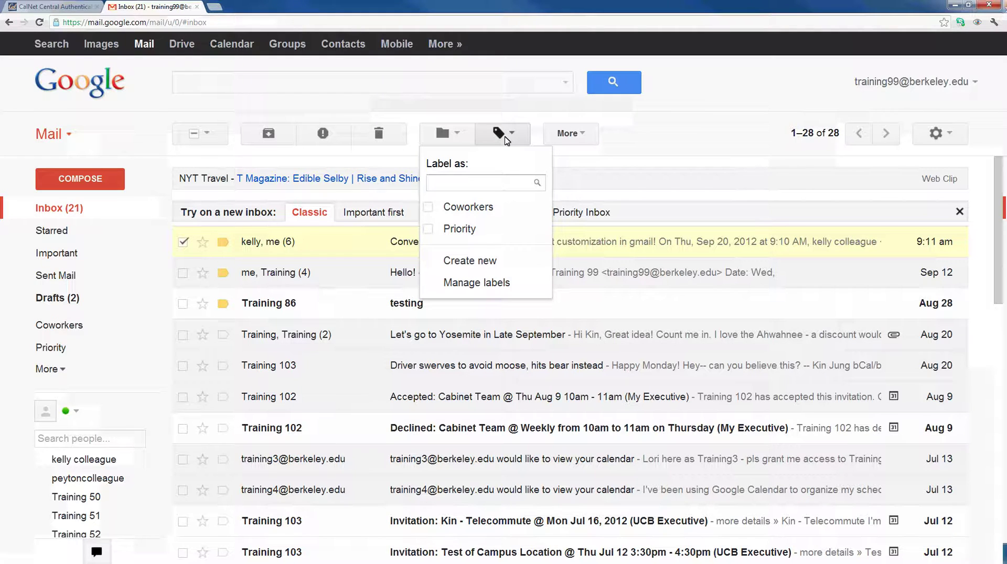
pyautogui.write('Training')
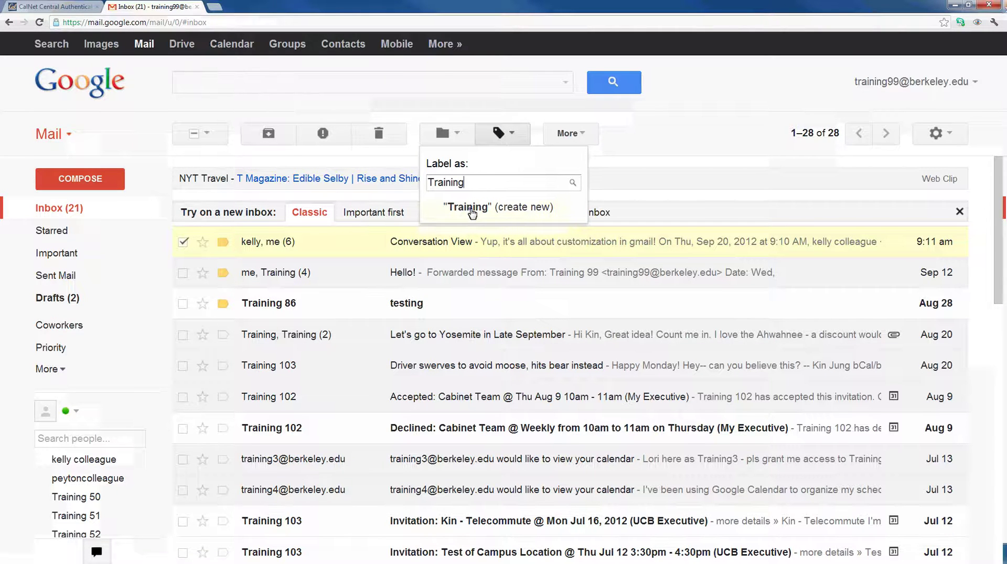
pyautogui.click(473, 210)
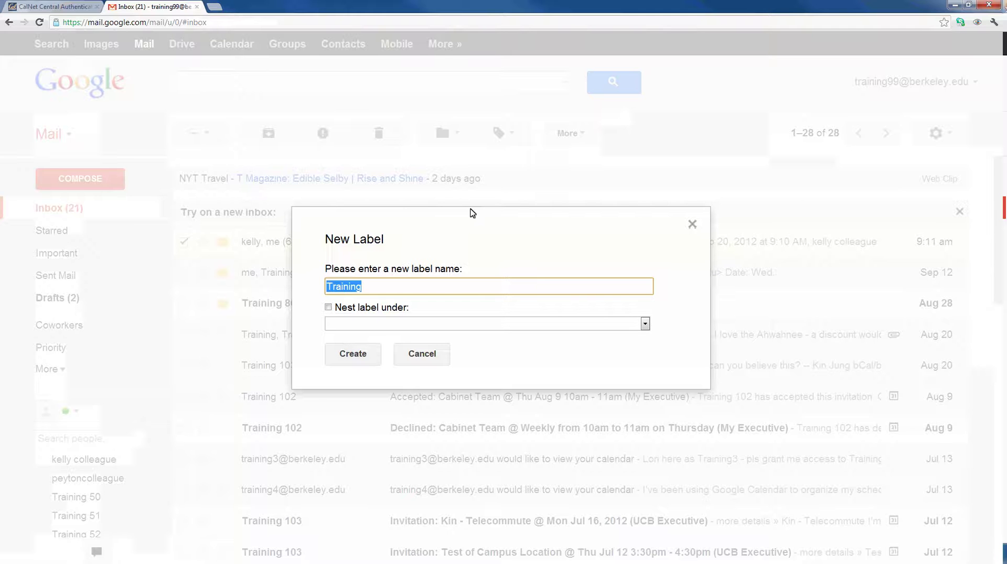
# - Create Training as a top-level label rather than nesting it under a parent
pyautogui.click(328, 308)
pyautogui.click(493, 325)
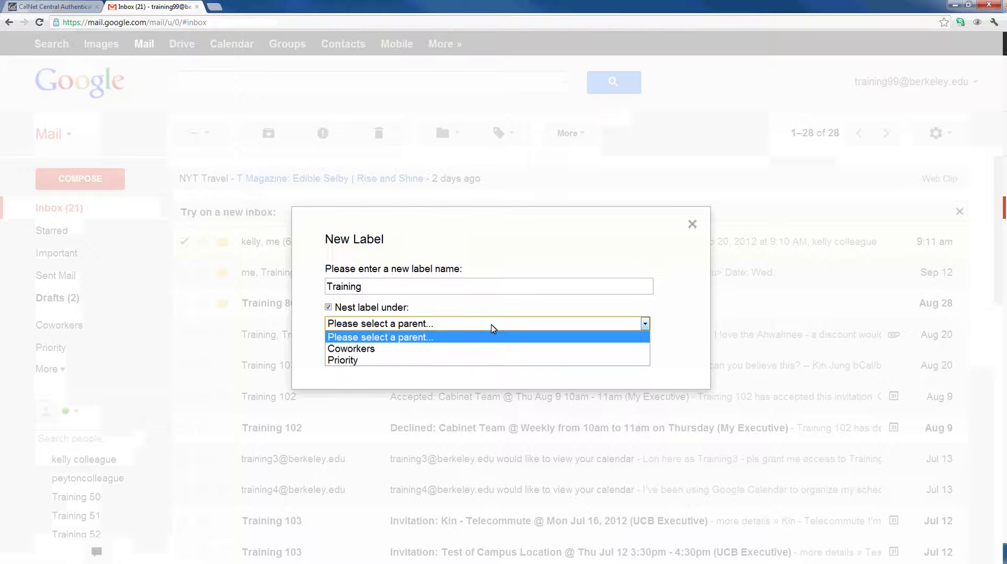
pyautogui.click(328, 309)
pyautogui.click(352, 353)
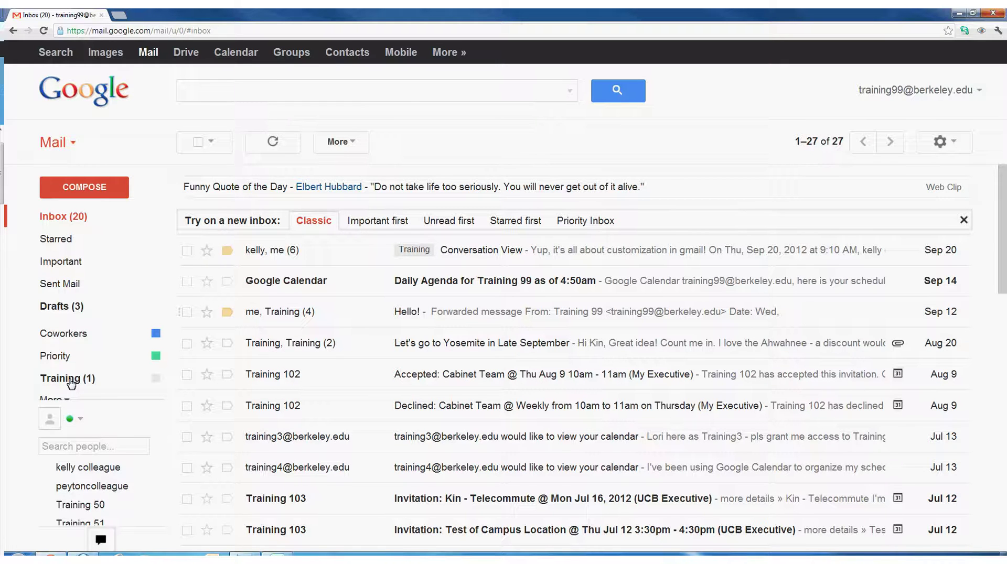
# - Change the Training label's colour to red
pyautogui.moveTo(72, 384)
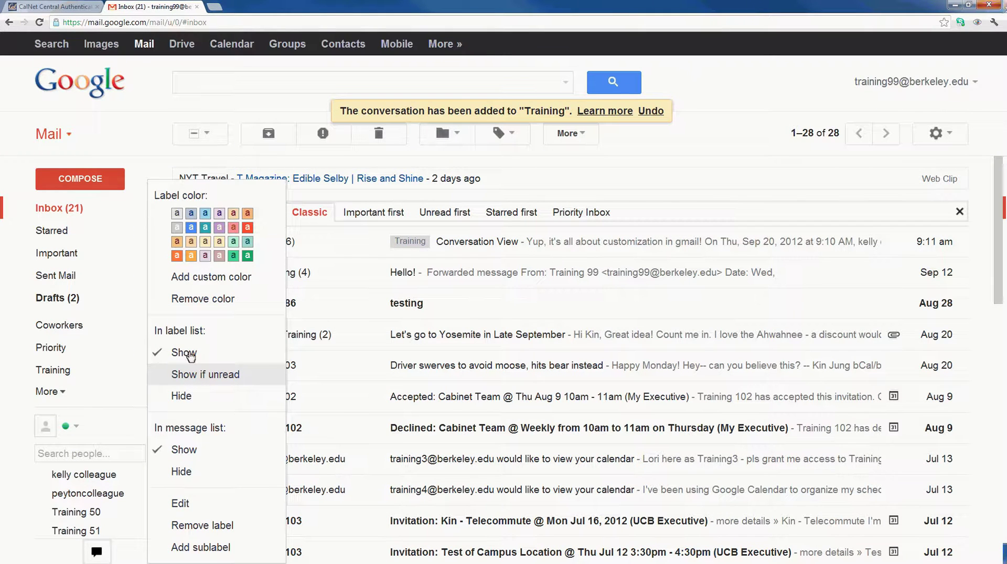
pyautogui.click(250, 231)
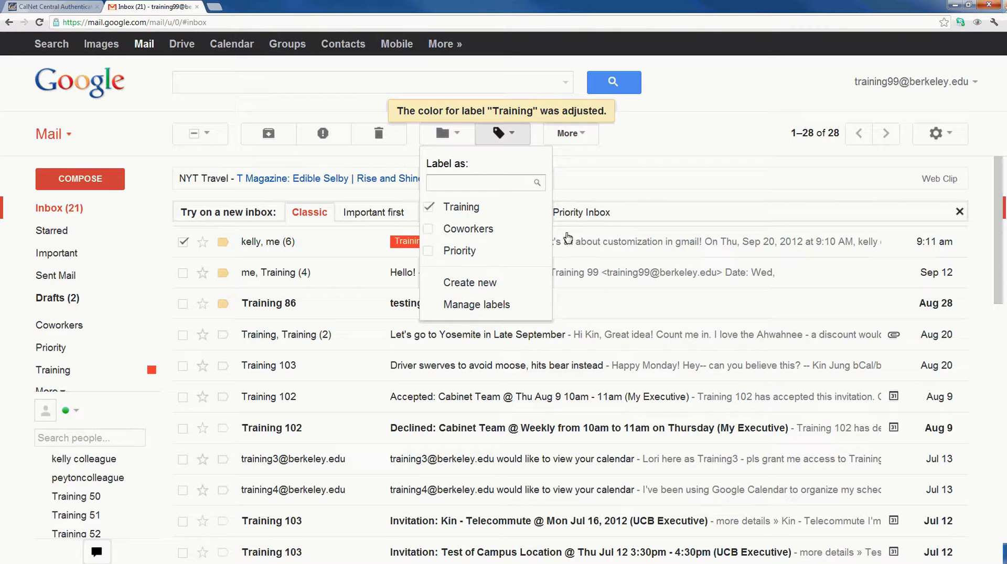
# - Add the Coworkers and Priority labels to the checked conversation
pyautogui.click(433, 232)
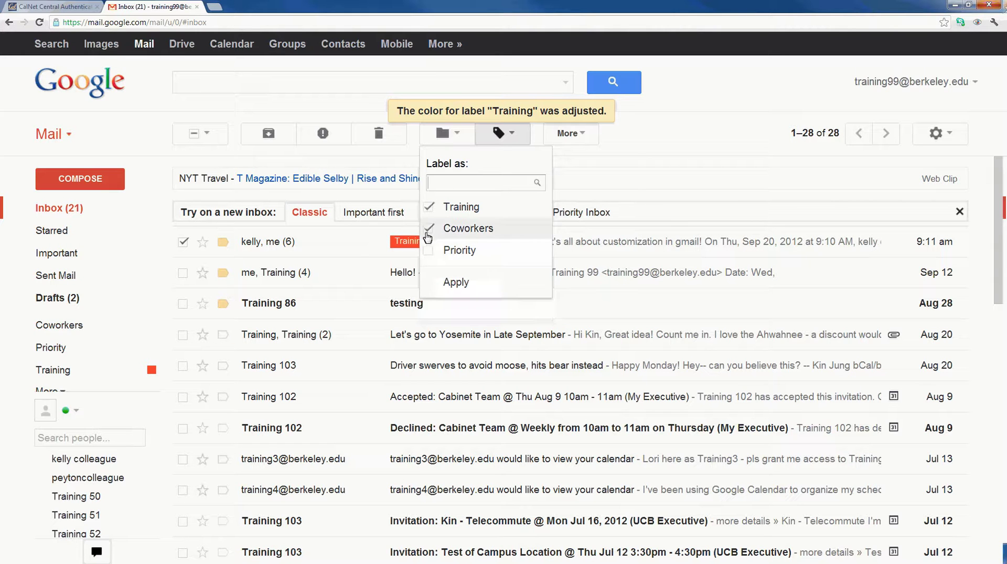
pyautogui.click(427, 252)
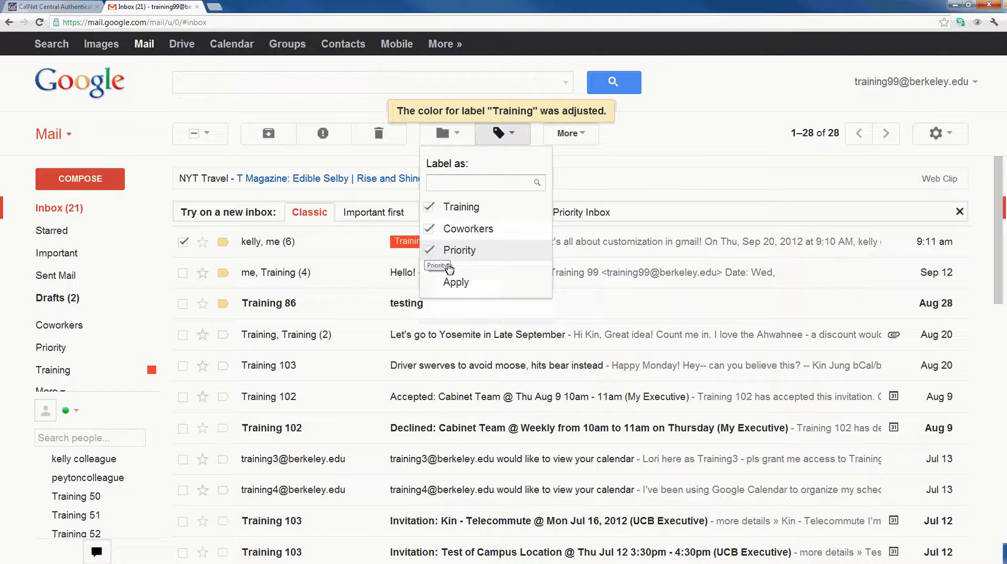
pyautogui.click(454, 284)
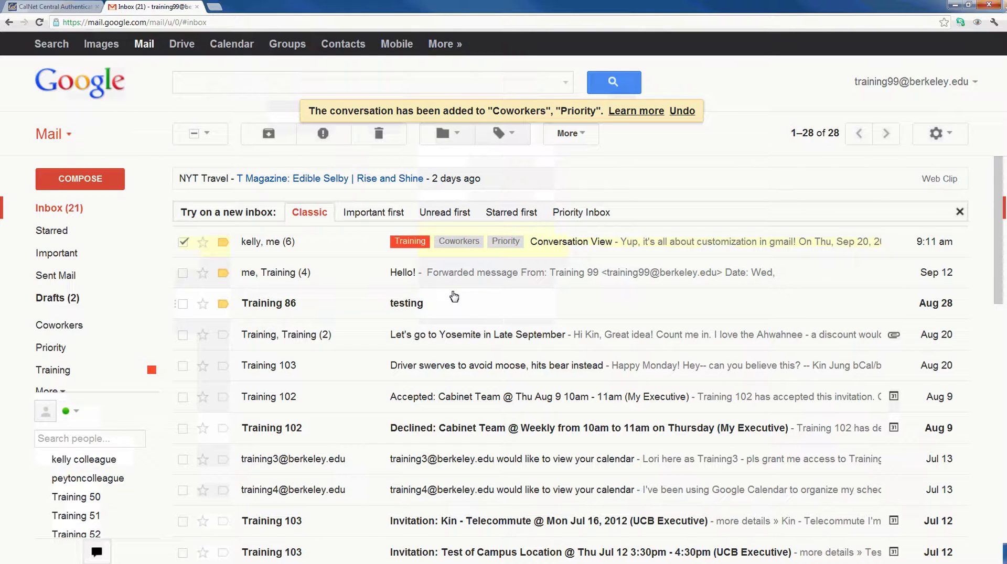
# - Colour the Coworkers label blue
pyautogui.click(152, 331)
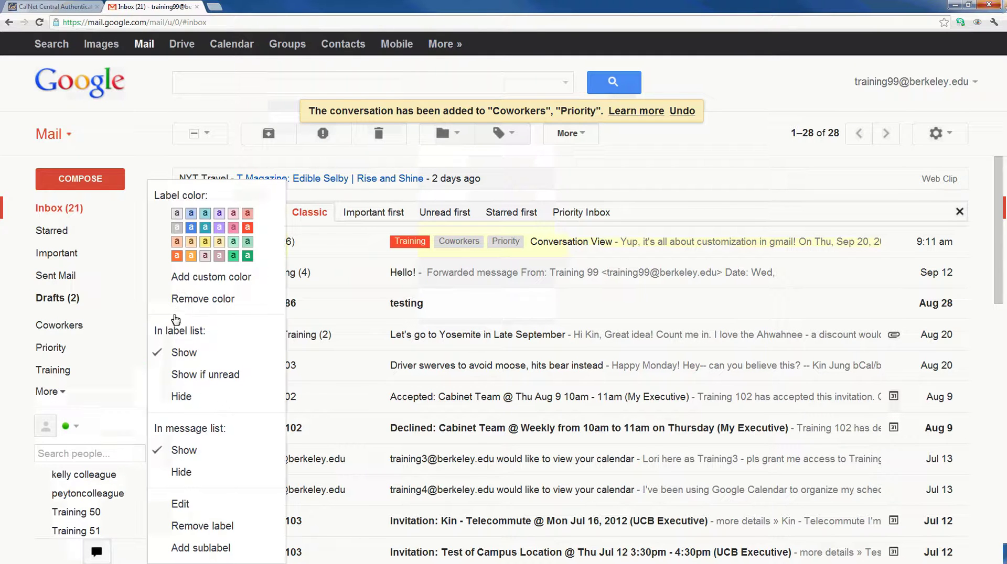
pyautogui.click(179, 238)
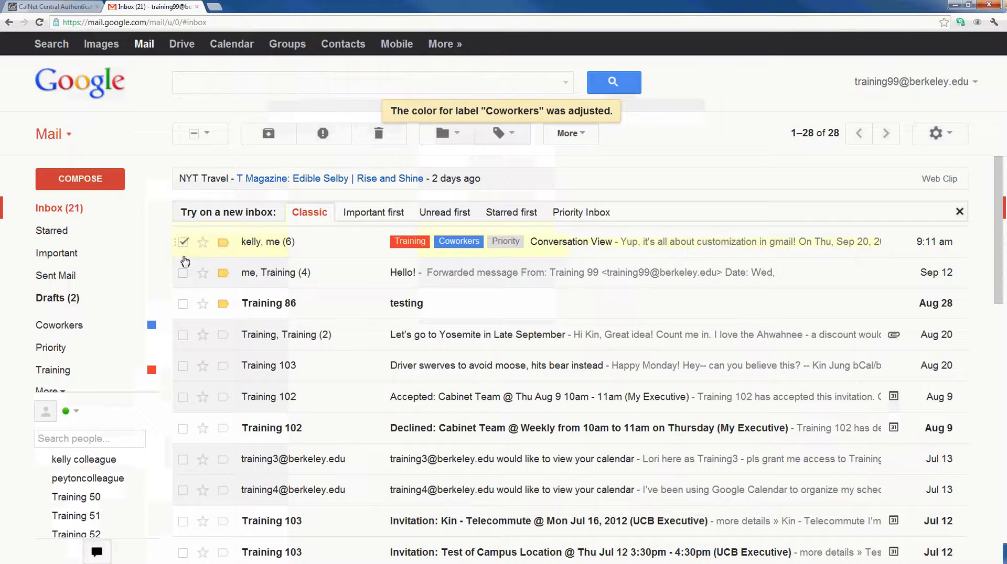
# - View the Training, Coworkers and Priority label lists, colour Priority green, then return to the inbox
pyautogui.click(70, 375)
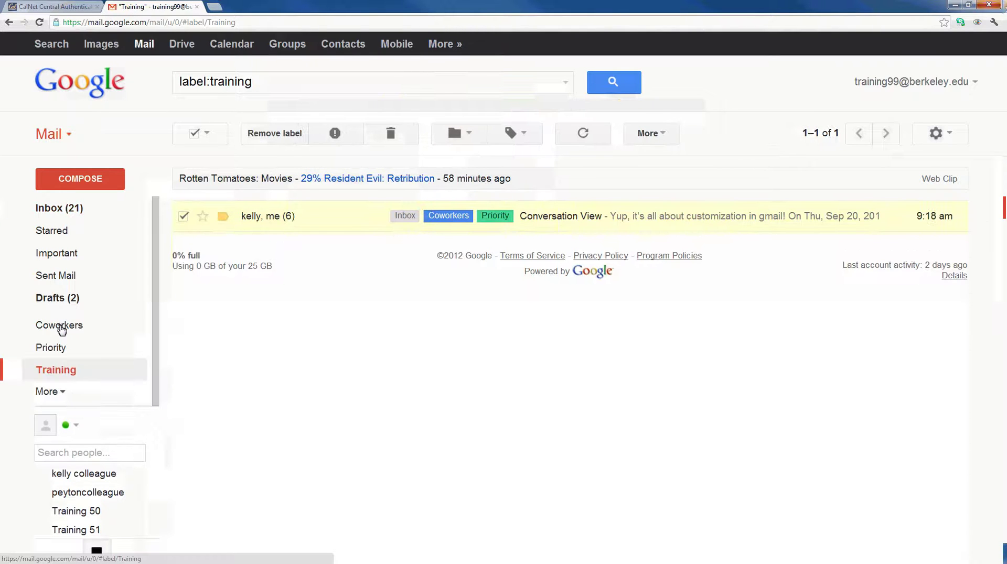
pyautogui.click(61, 327)
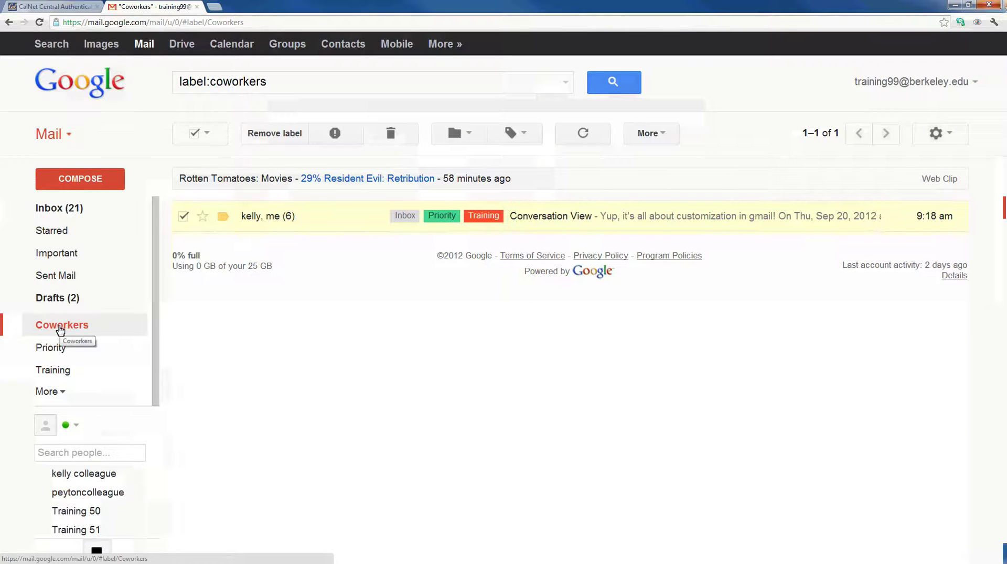
pyautogui.click(57, 351)
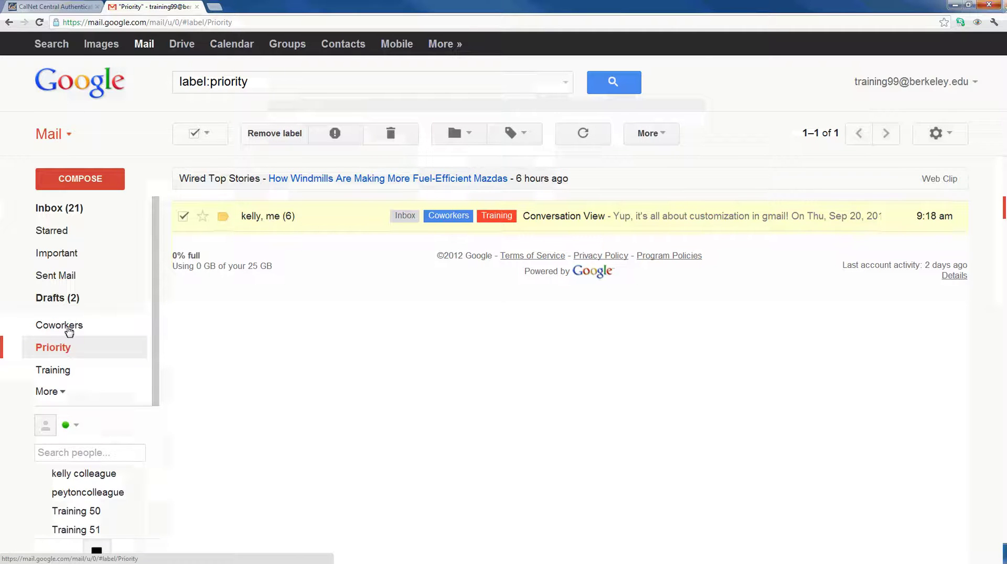
pyautogui.click(76, 209)
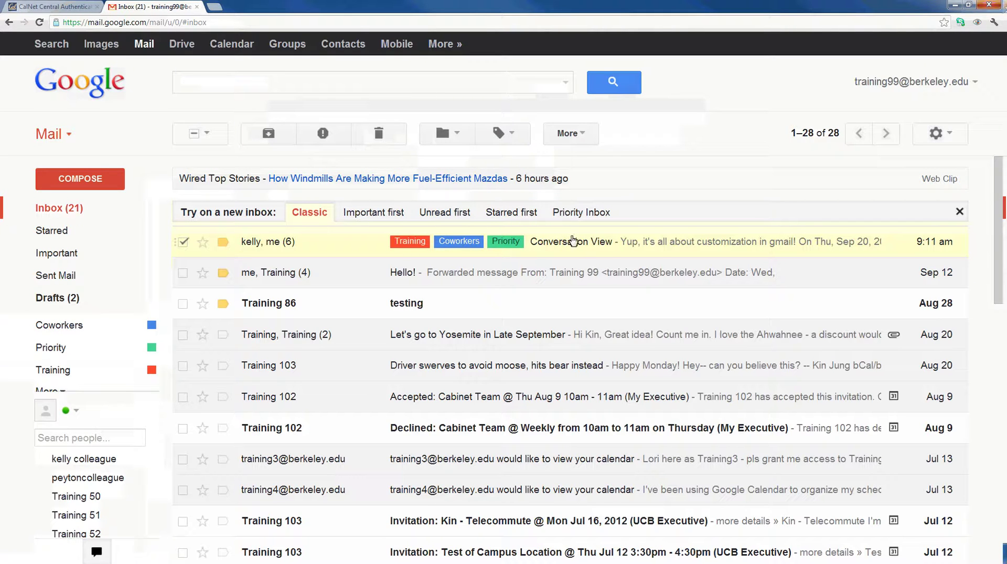
# - Remove the Priority label from the Conversation View email and go back to the inbox
pyautogui.click(578, 246)
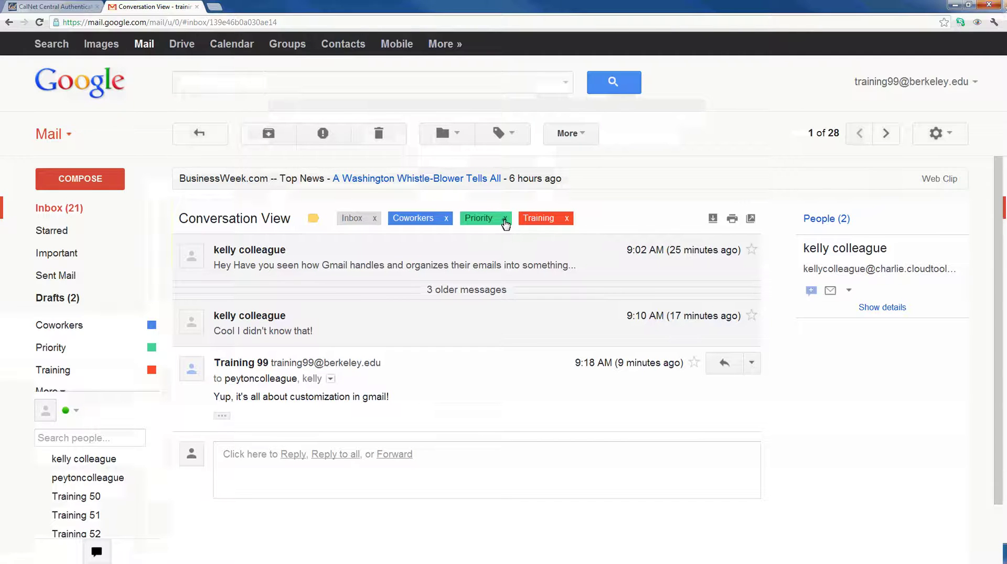
pyautogui.click(505, 219)
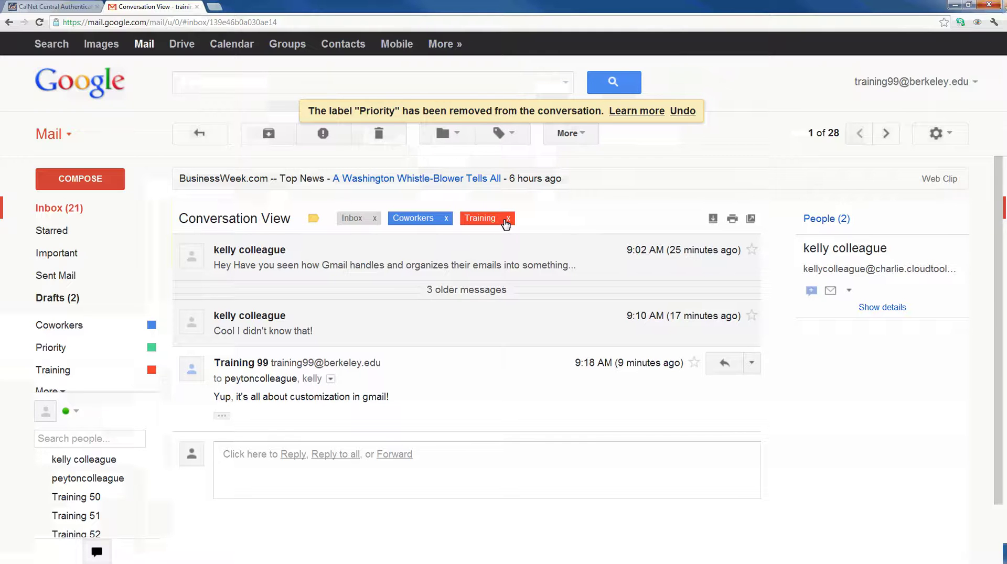
pyautogui.click(72, 209)
pyautogui.click(183, 243)
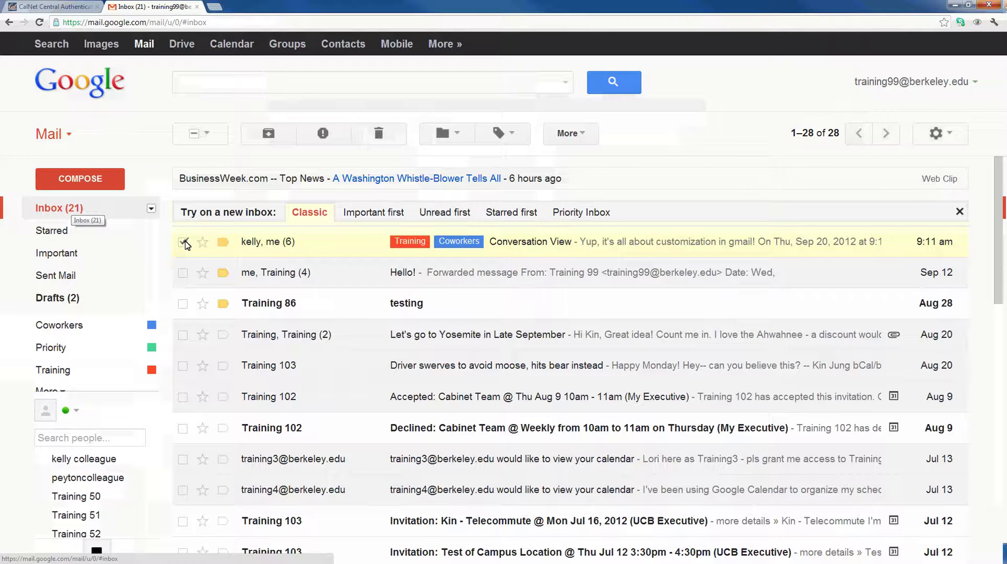
# - Move the Training 86 'testing' conversation into the Training label, then view the Training label
pyautogui.click(183, 242)
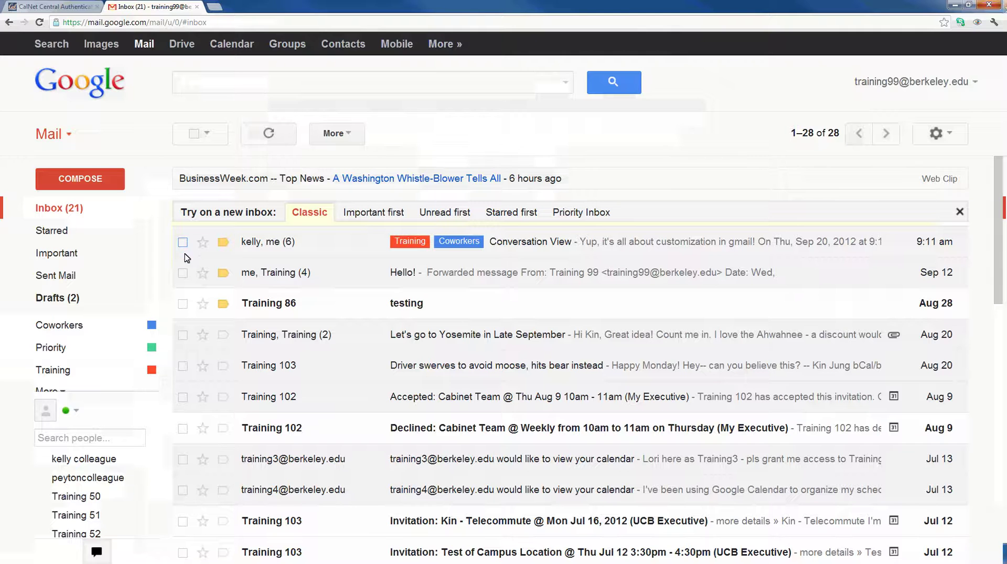
pyautogui.click(183, 305)
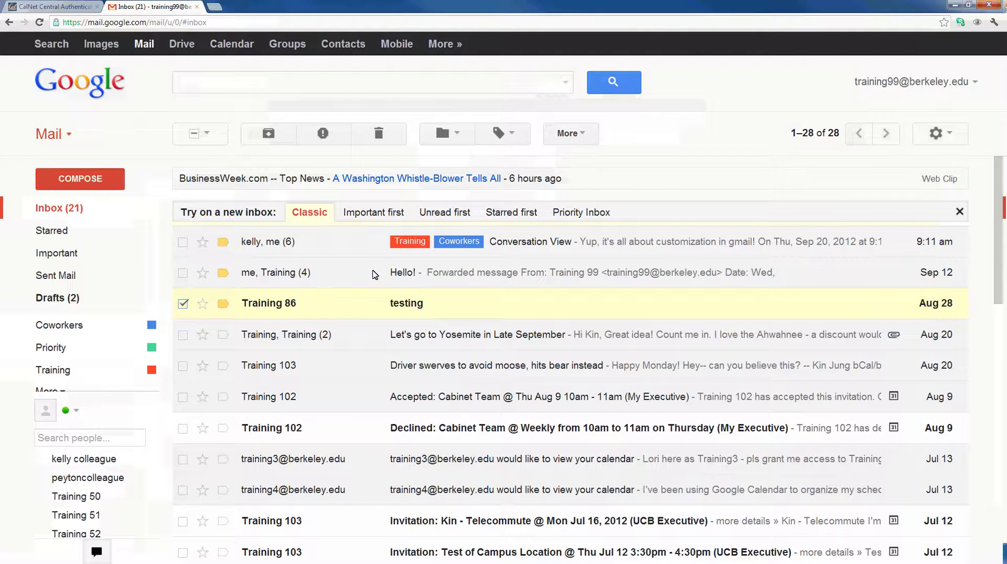
pyautogui.click(459, 135)
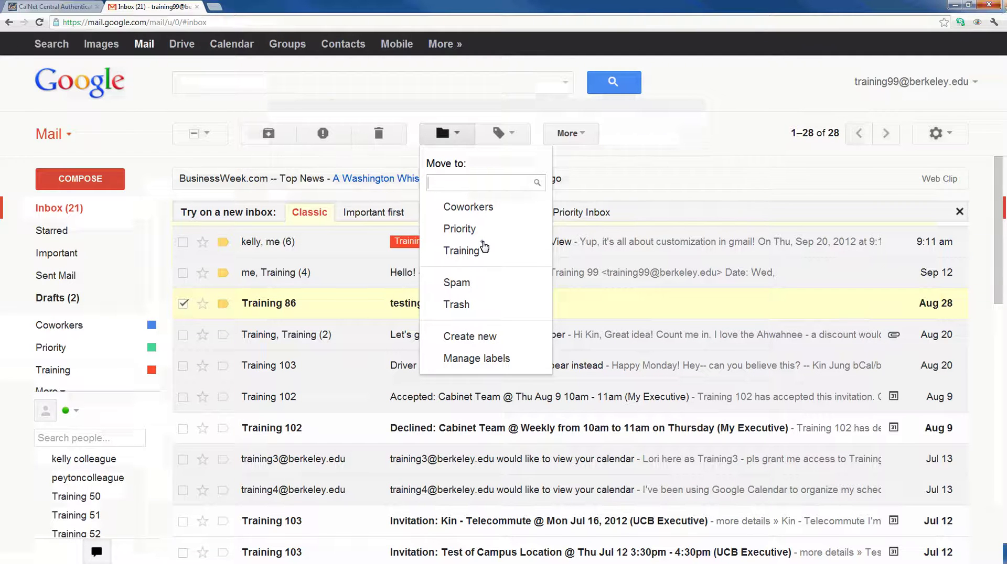
pyautogui.click(461, 251)
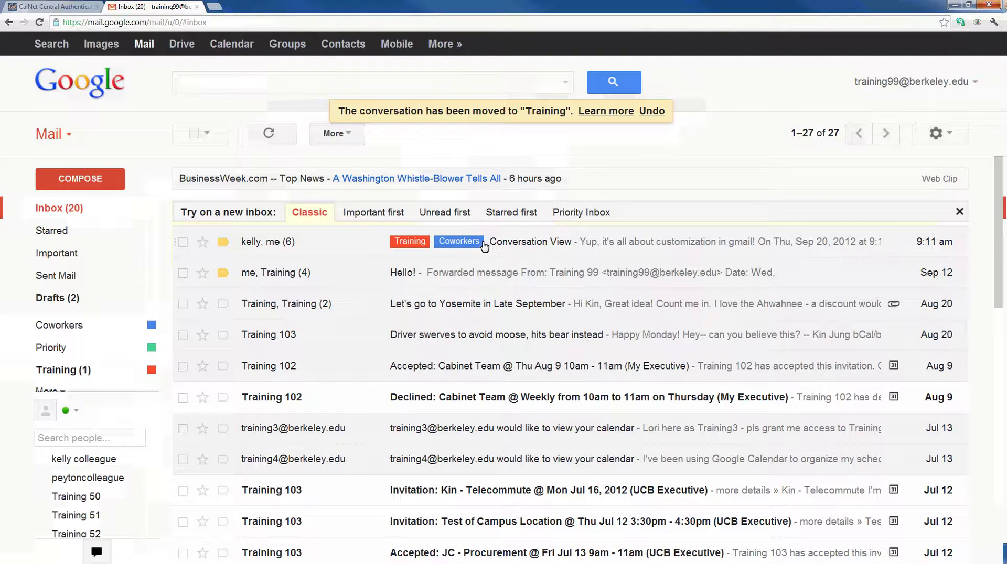
pyautogui.click(76, 371)
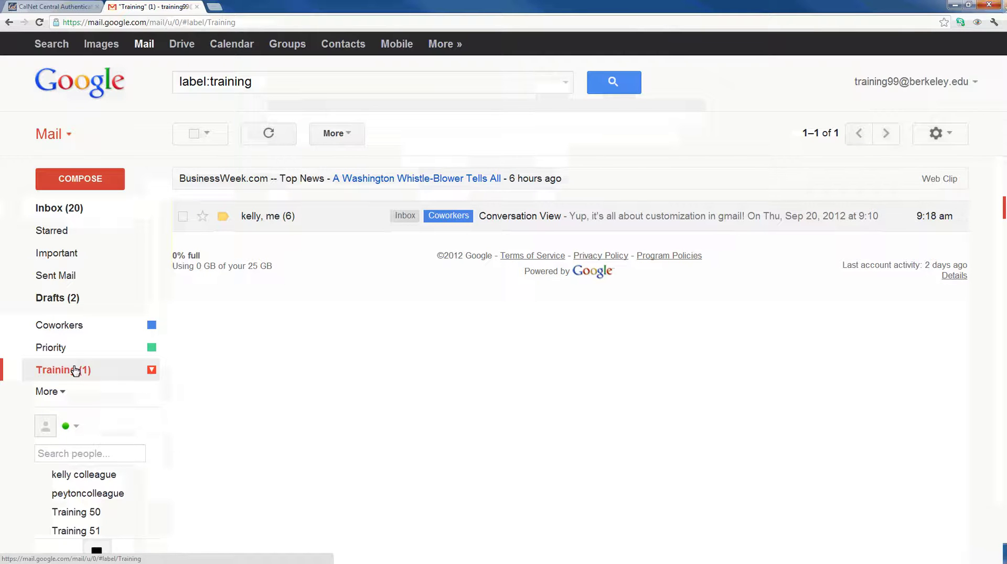
# - Go back to the inbox, which now lists 27 conversations
pyautogui.click(53, 204)
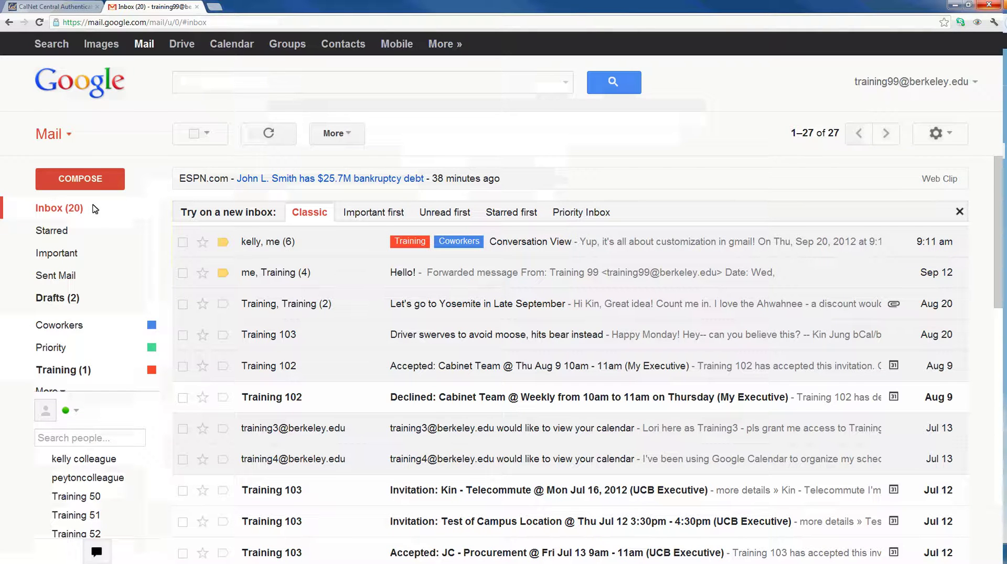
# - Archive the Training 103 'Driver swerves to avoid moose' conversation and expand the sidebar's More folders
pyautogui.click(182, 336)
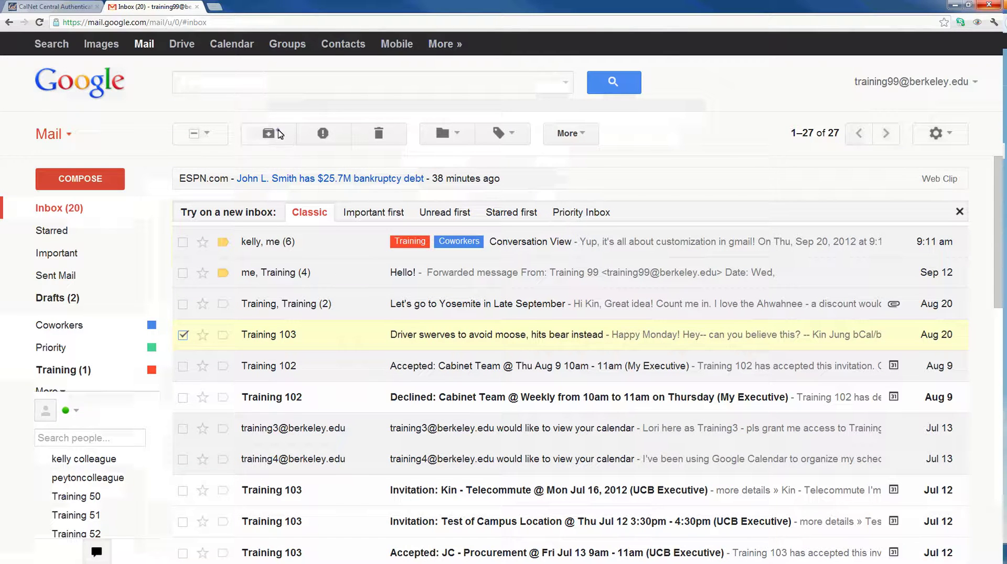
pyautogui.click(268, 134)
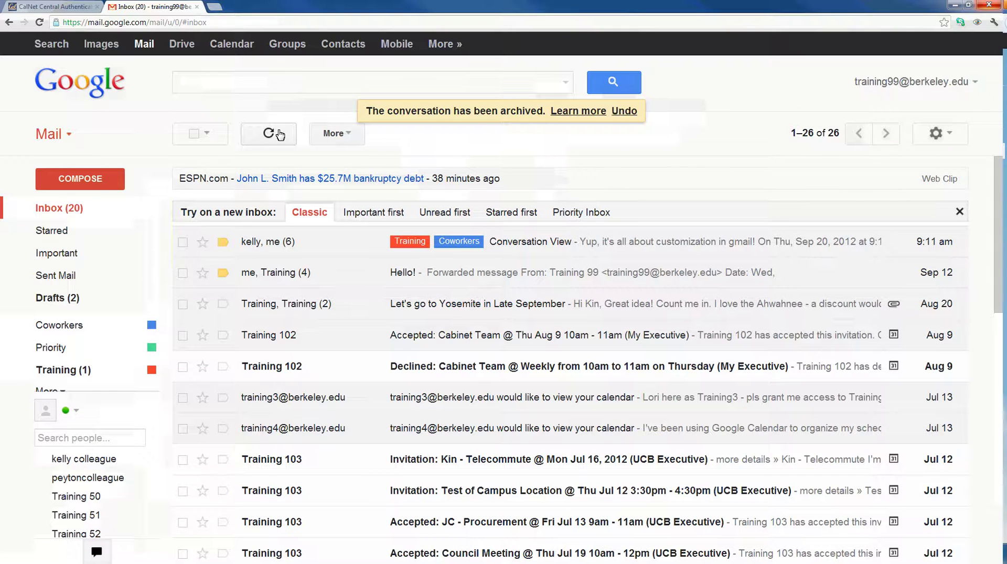
pyautogui.click(47, 391)
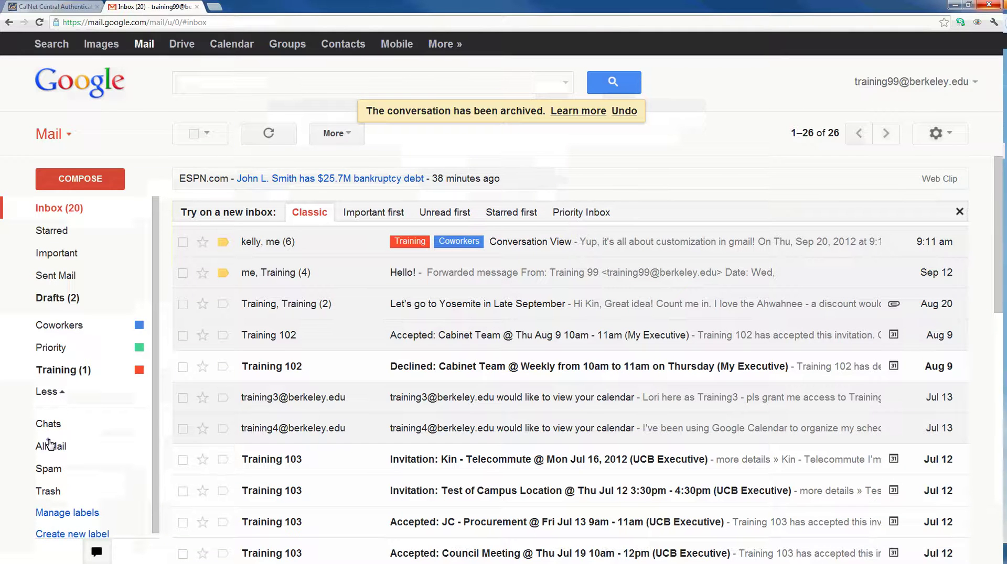
# - Restore the Sep 14 Google Calendar agenda email from All Mail to the inbox, then start a new message
pyautogui.click(48, 444)
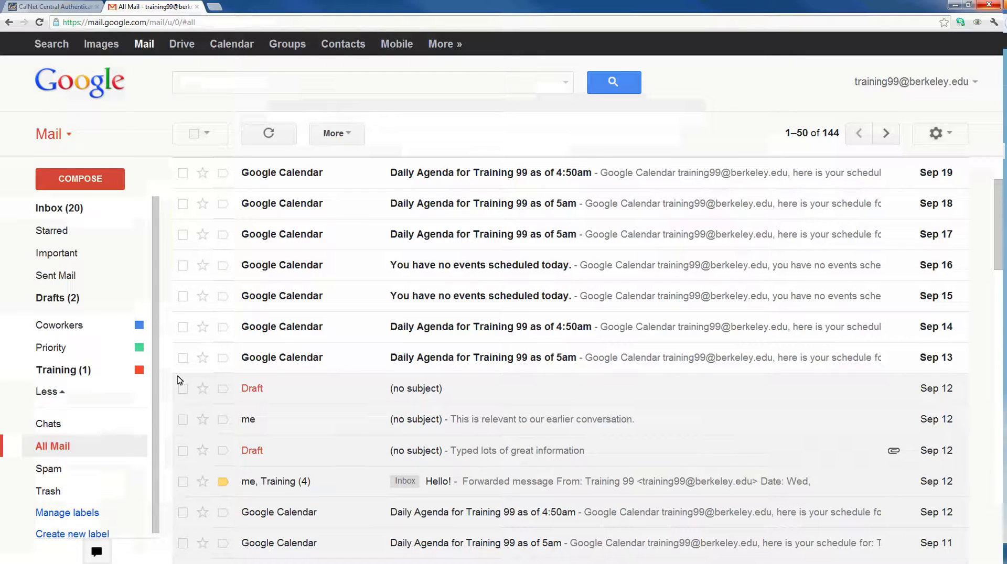
pyautogui.click(183, 328)
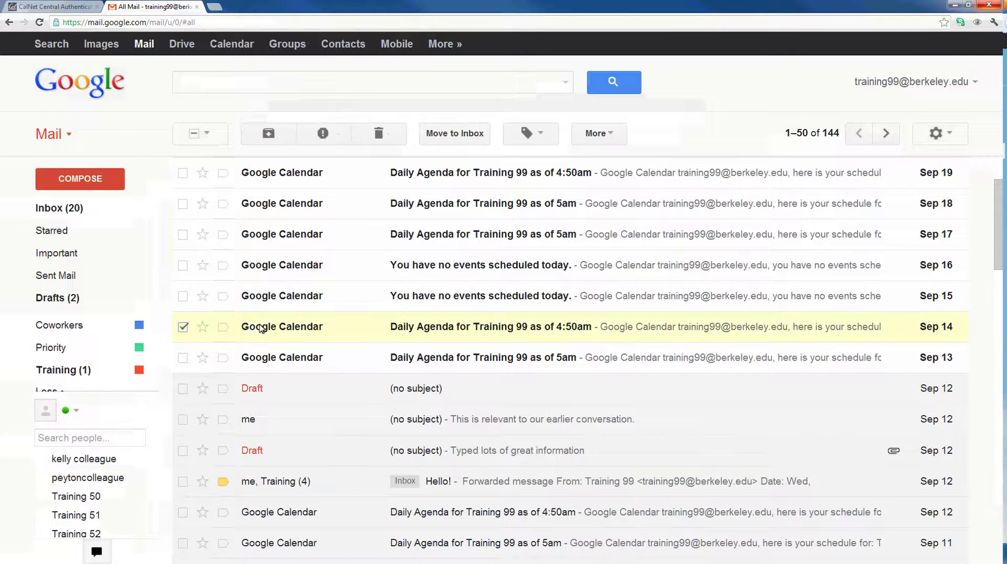
pyautogui.click(445, 136)
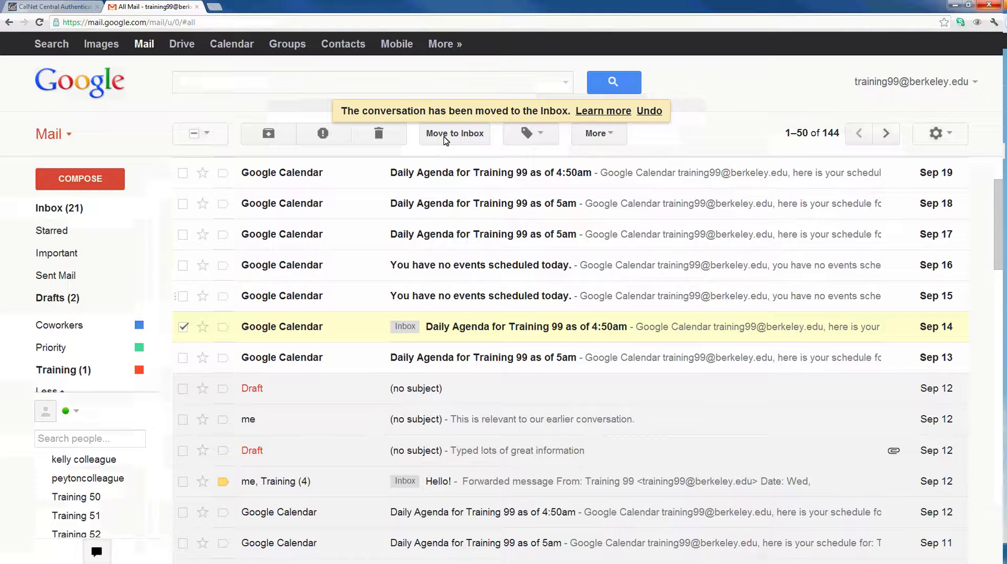
pyautogui.click(77, 188)
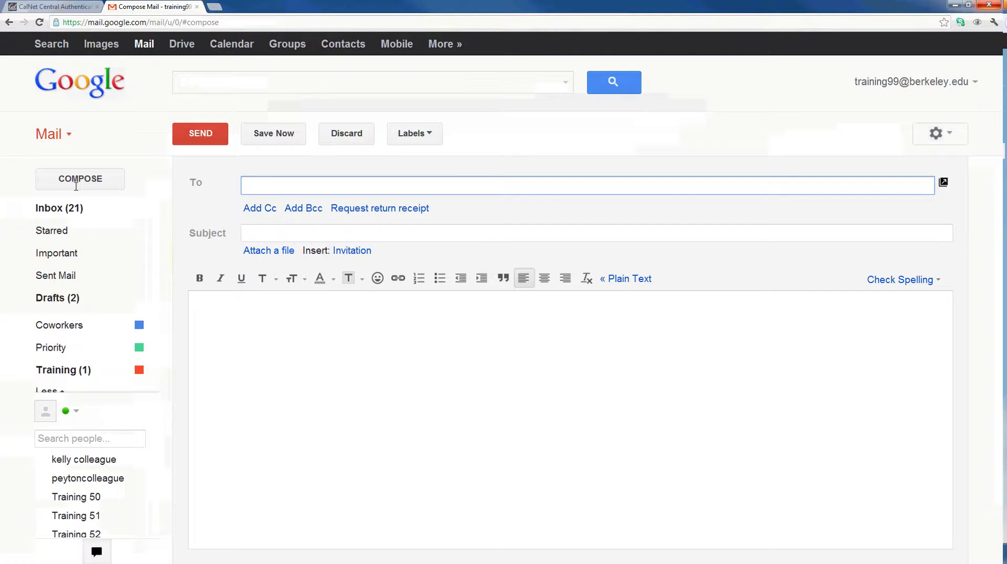
# - Address the new message to Training 53, Training 50 and Training 52
pyautogui.write('tr')
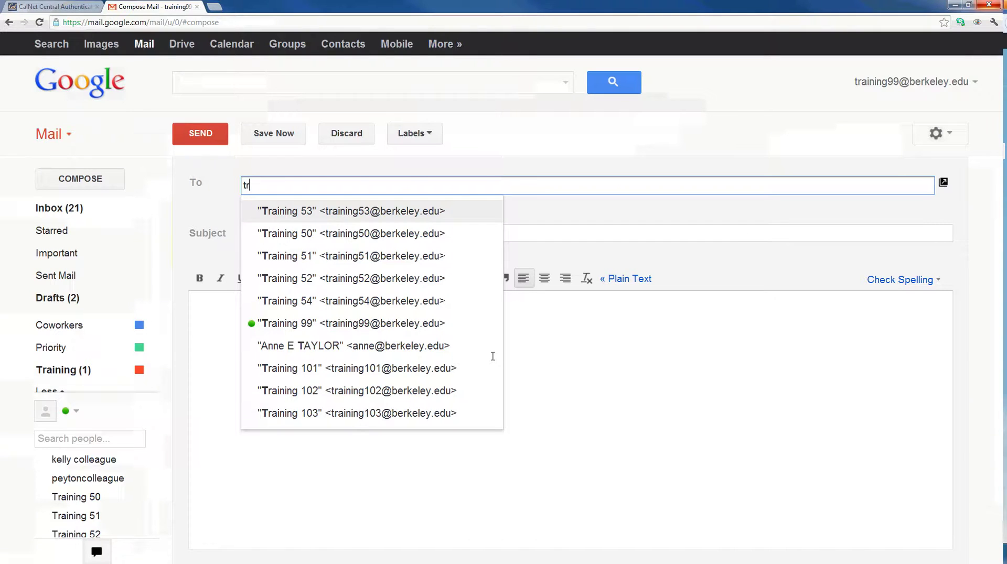
pyautogui.press('Return')
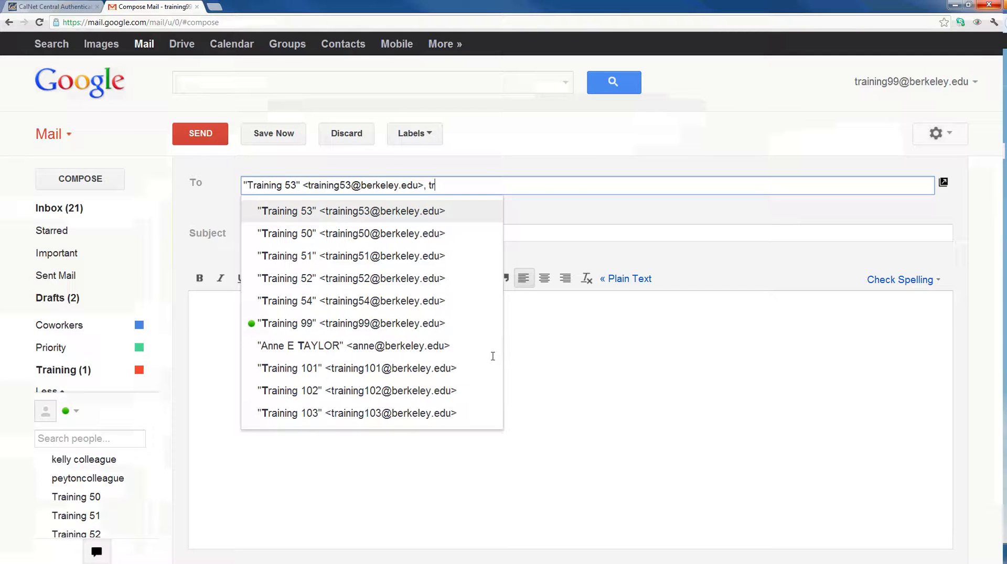
pyautogui.click(323, 237)
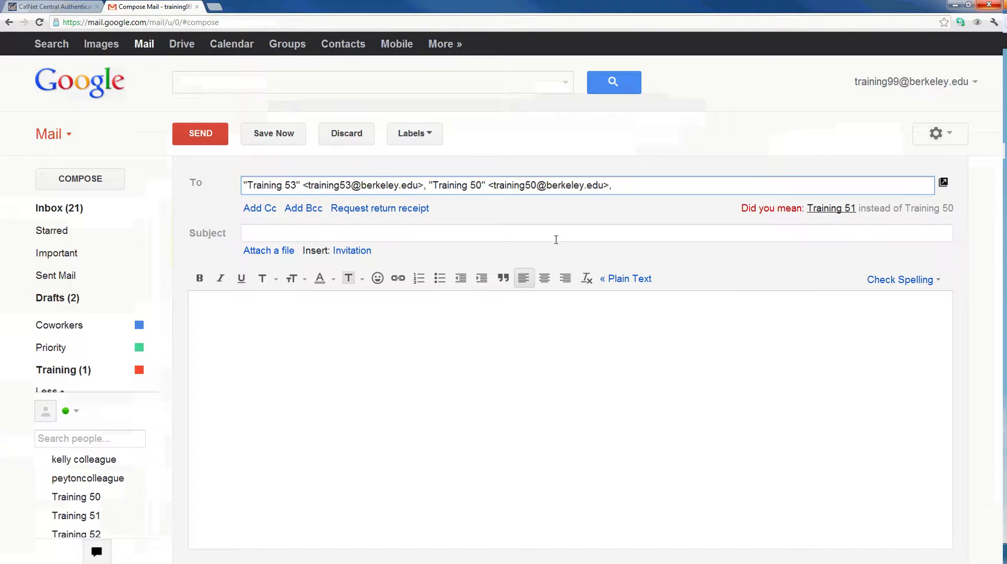
pyautogui.write('tr')
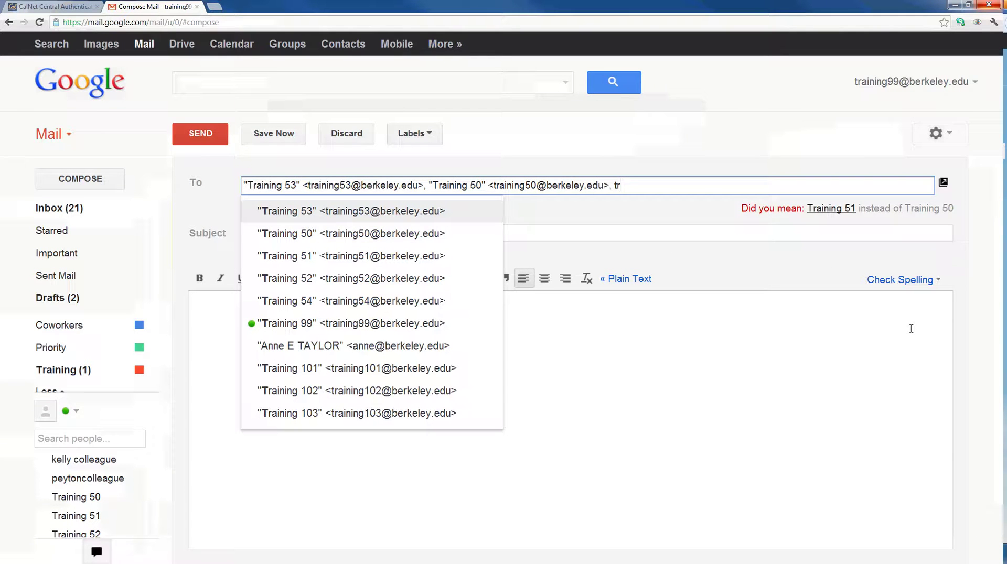
pyautogui.click(390, 285)
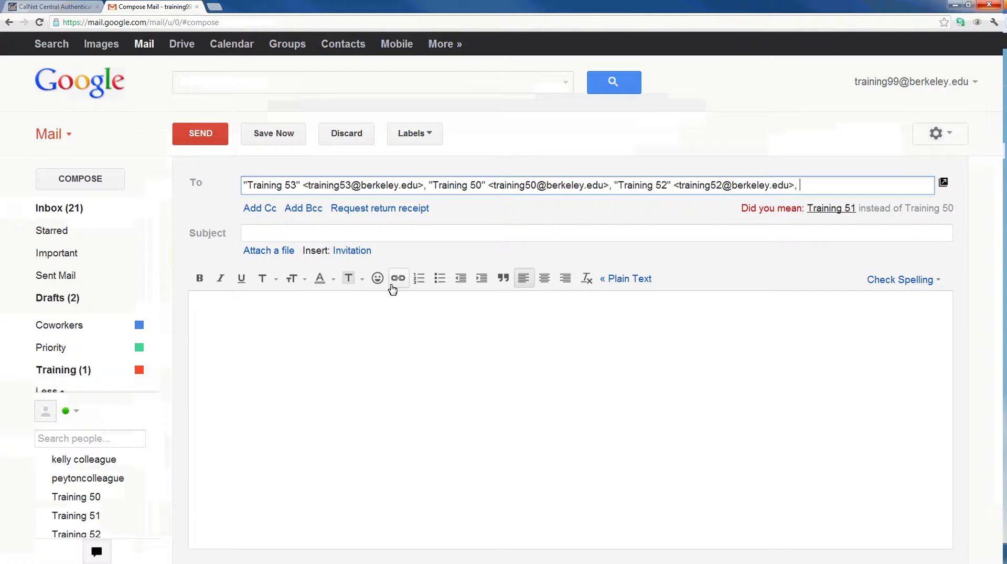
# - Save the three recipients as a contact group named 'Coworkers' and close the contact chooser
pyautogui.click(197, 183)
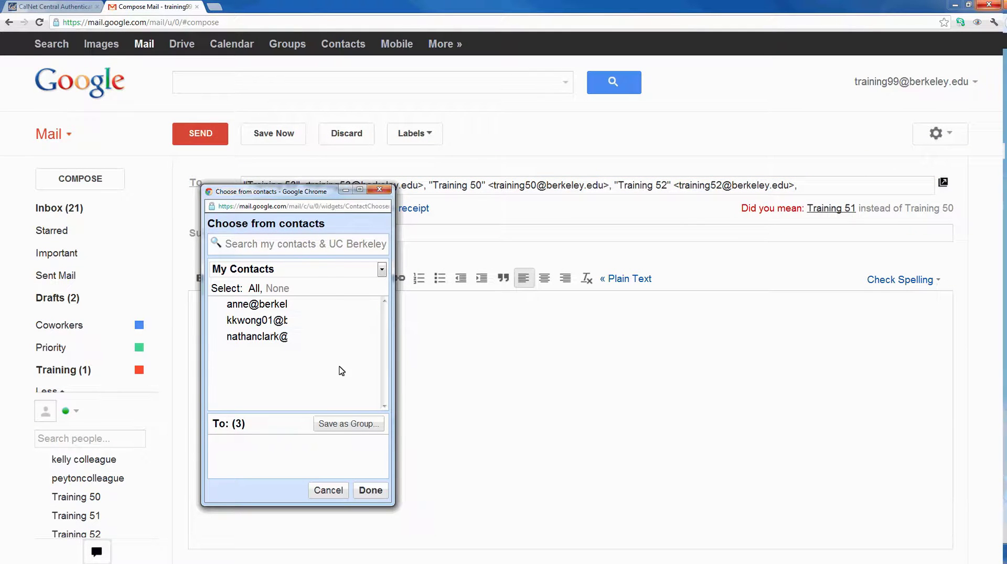
pyautogui.click(344, 429)
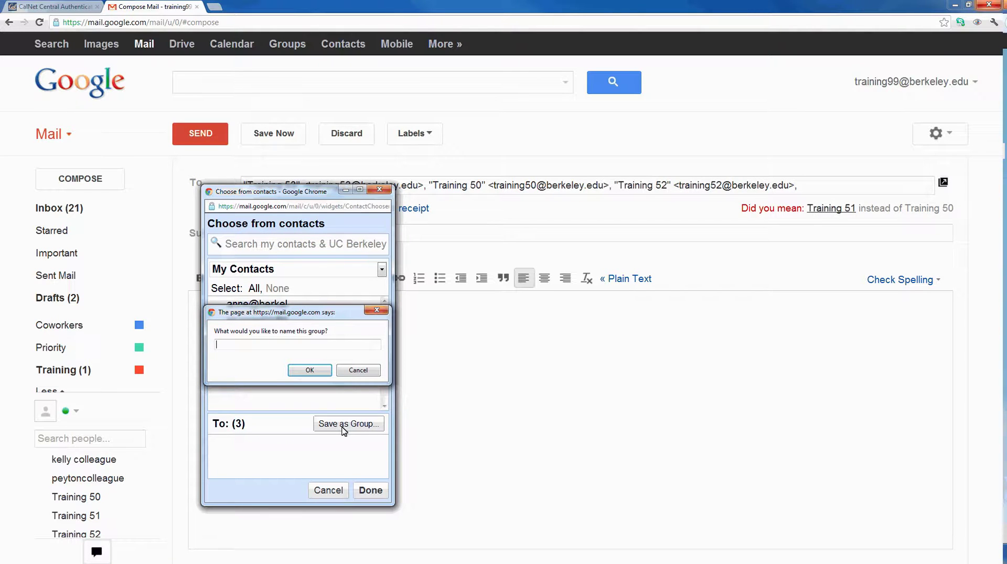
pyautogui.write('Coworkers')
pyautogui.press('Return')
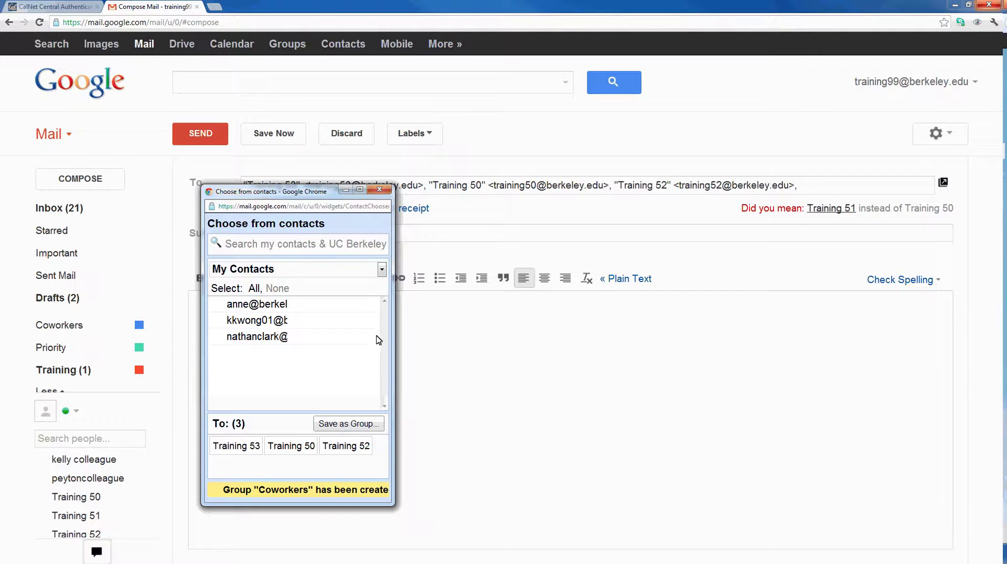
pyautogui.click(379, 190)
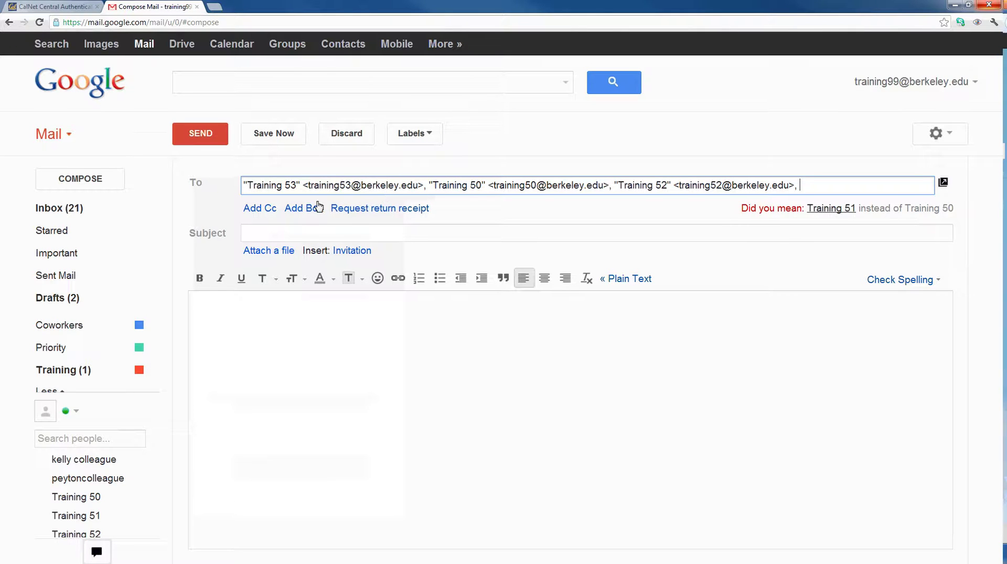
# - Attach Lunch Budget.docx by dragging it from the Desktop folder, then return to the inbox
pyautogui.click(286, 252)
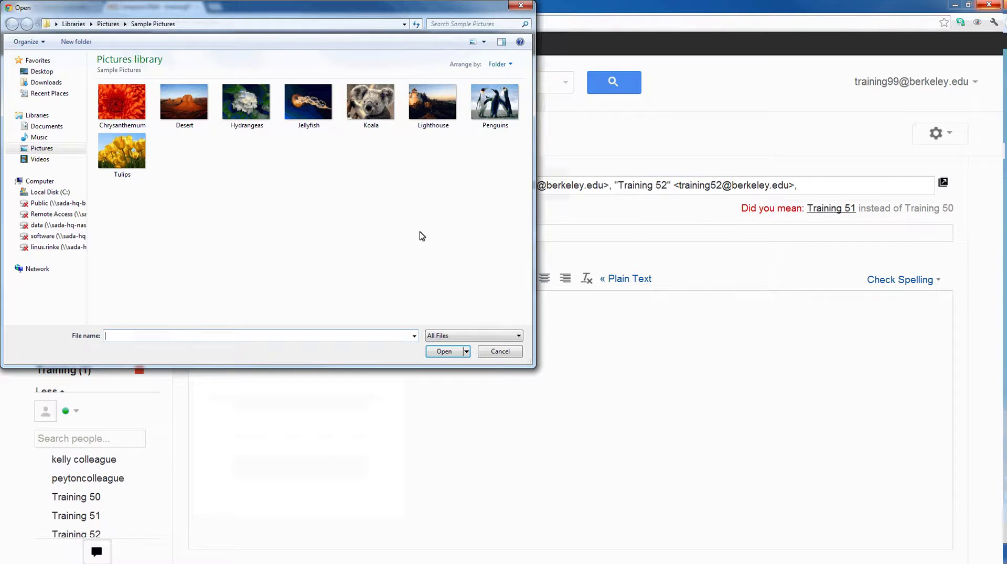
pyautogui.click(515, 8)
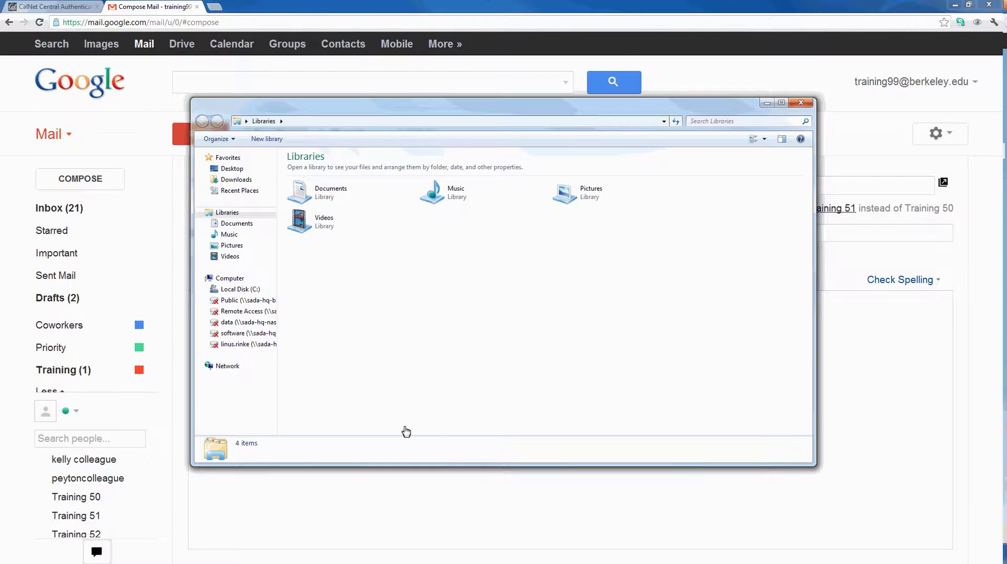
pyautogui.click(232, 169)
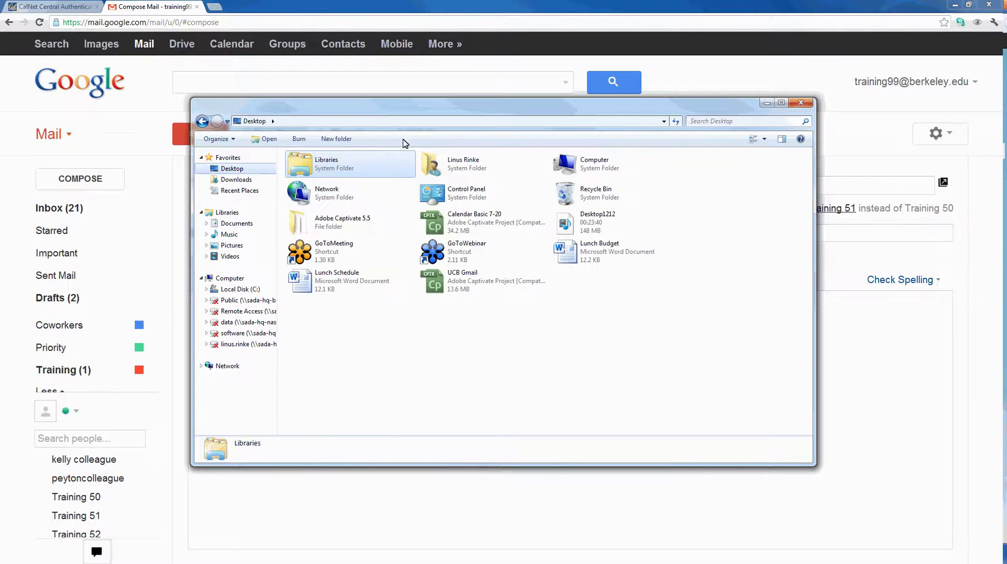
pyautogui.moveTo(420, 111); pyautogui.dragTo(766, 147)
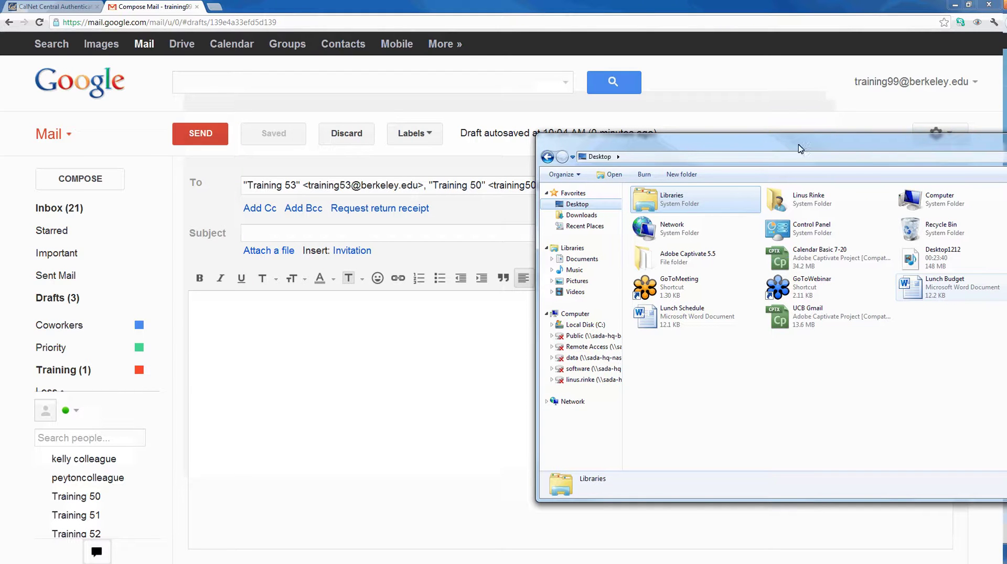
pyautogui.moveTo(925, 292); pyautogui.dragTo(318, 251)
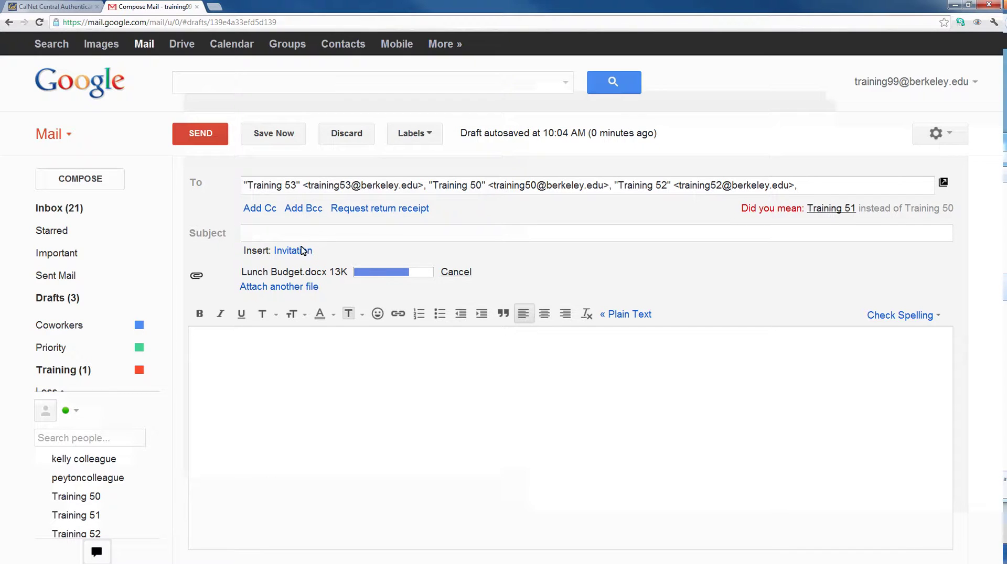
pyautogui.click(201, 132)
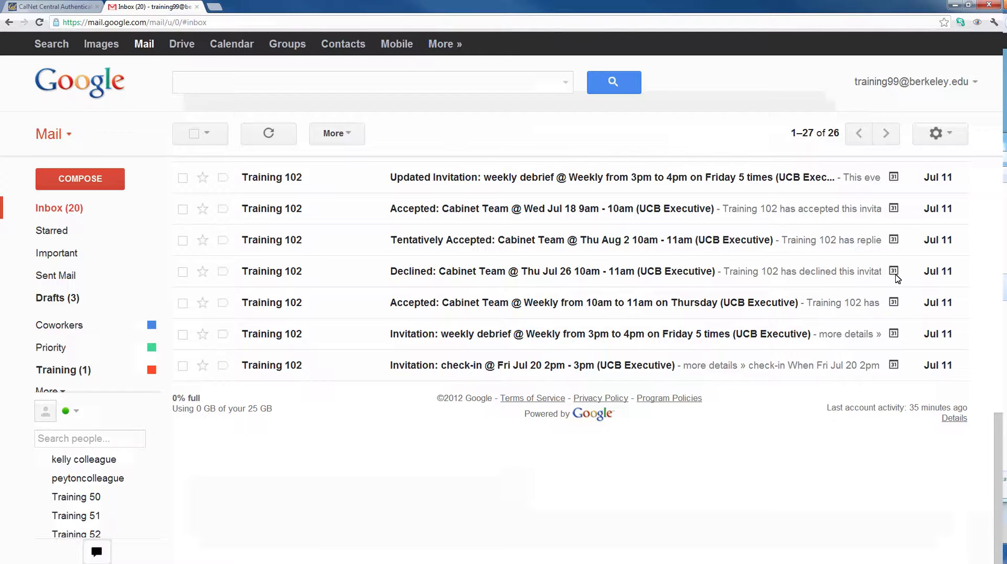
# - Open Training 102's 'Accepted: Cabinet Team @ Thu Aug 9' email and show its More actions
pyautogui.moveTo(999, 485); pyautogui.dragTo(986, 212)
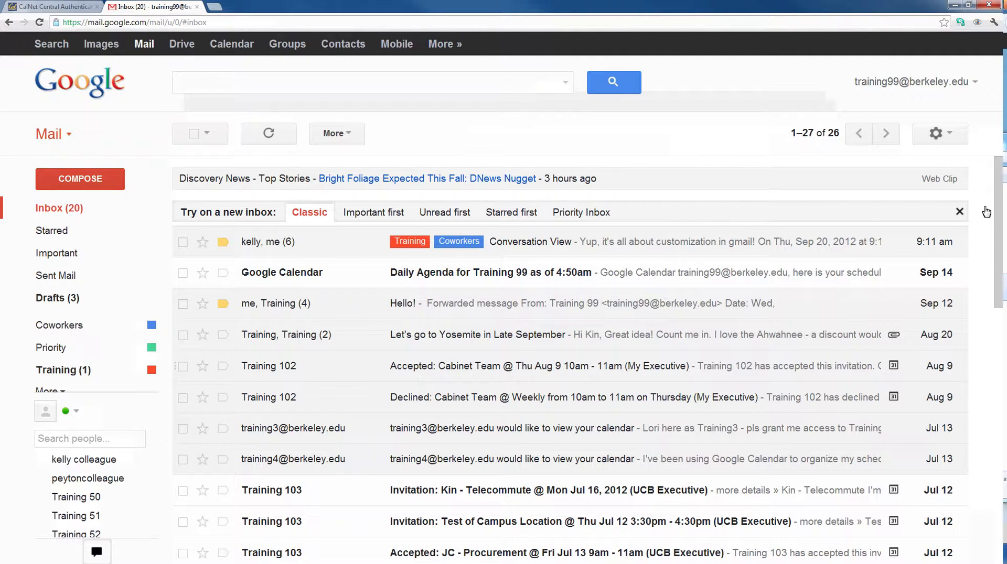
pyautogui.click(295, 373)
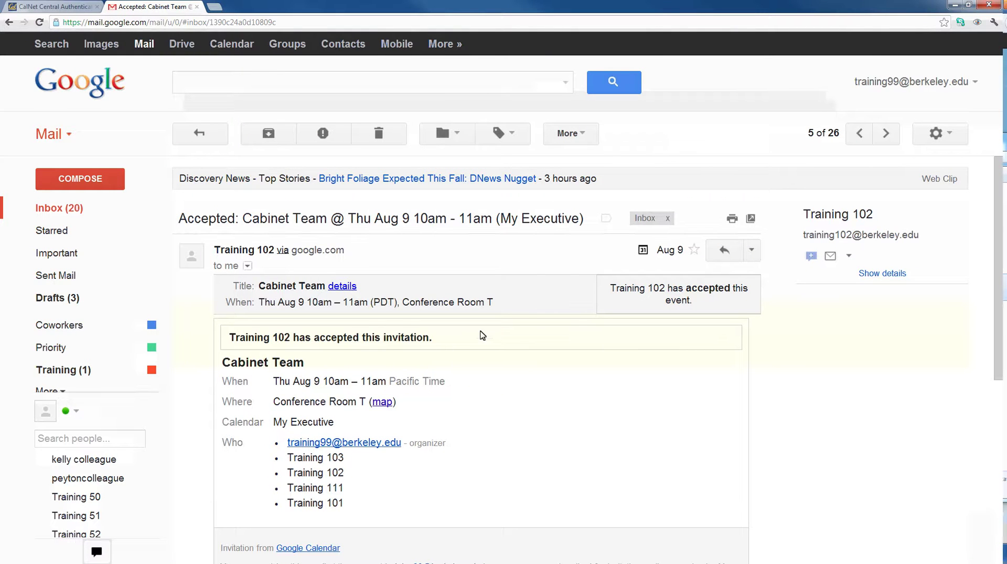
pyautogui.click(586, 135)
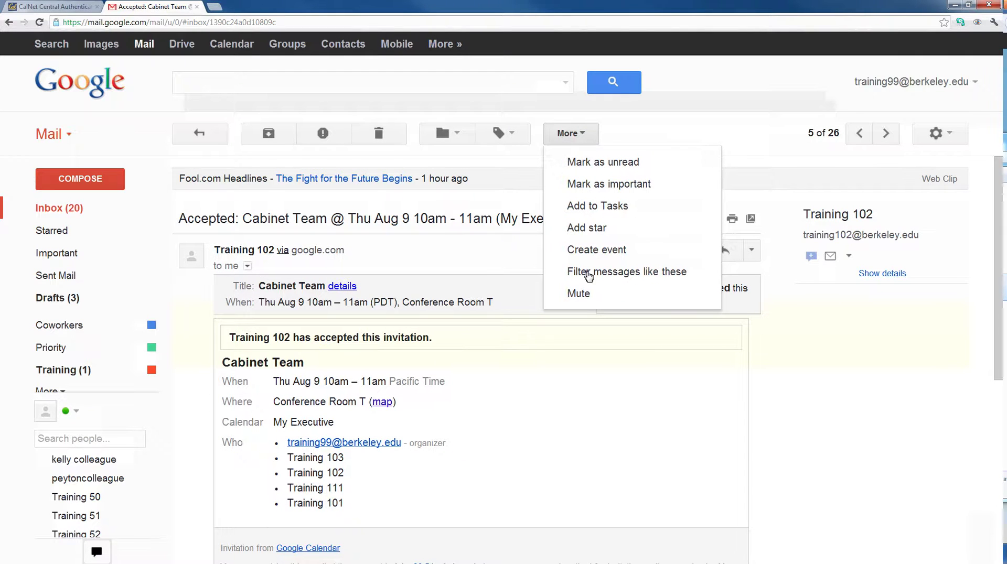
# - Filter messages like this one to apply the Training label and skip the Inbox
pyautogui.click(588, 276)
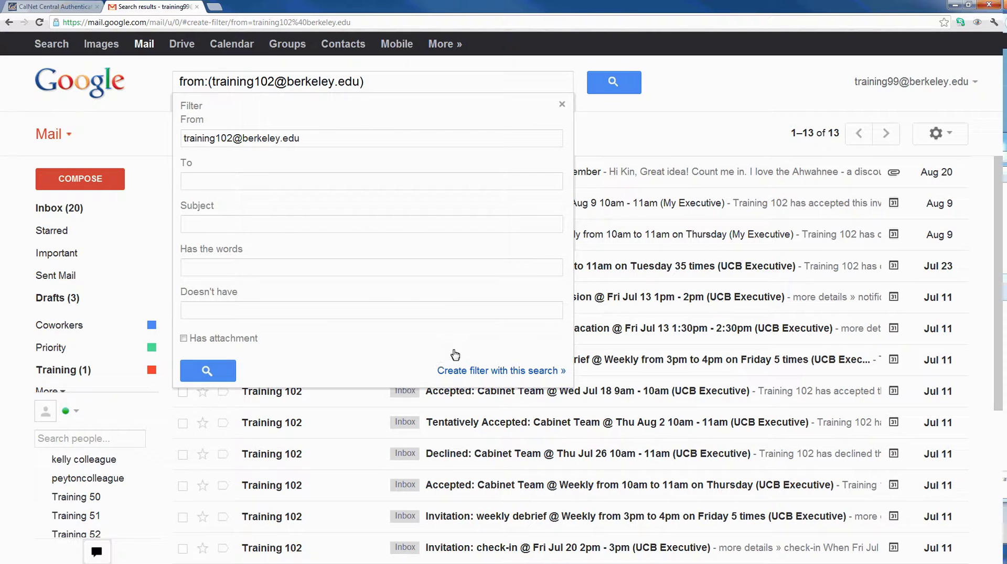
pyautogui.click(464, 371)
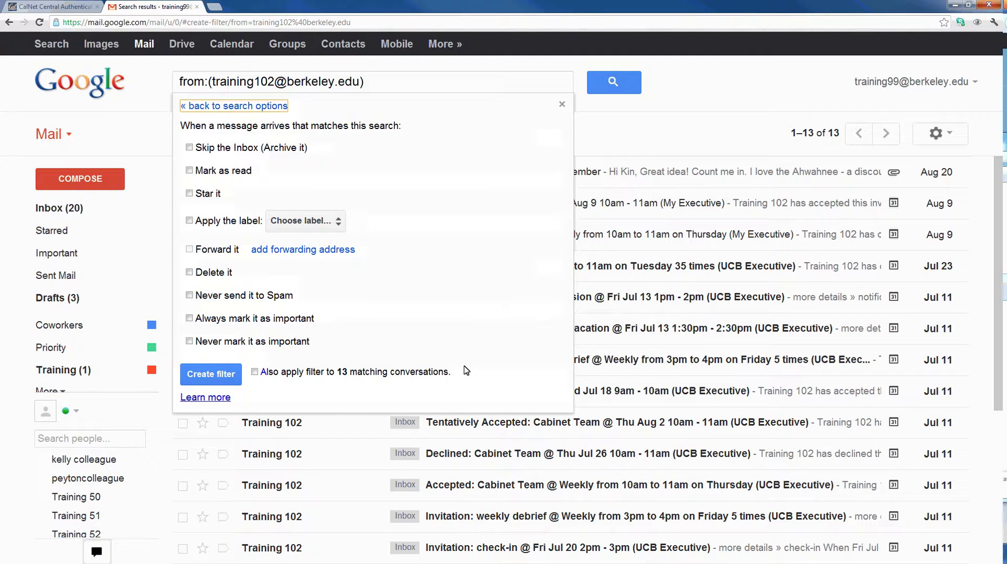
pyautogui.click(324, 223)
pyautogui.click(310, 318)
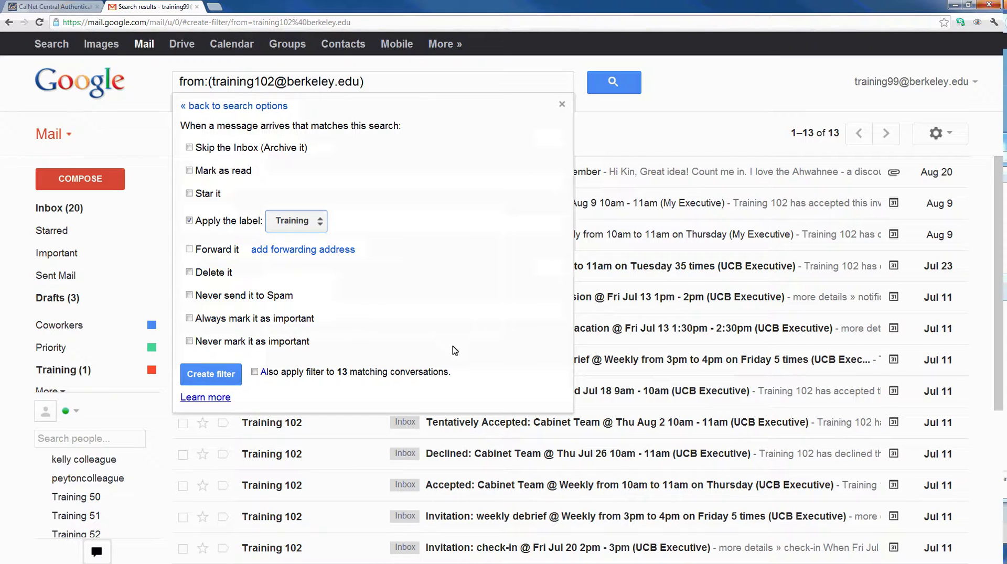
pyautogui.moveTo(446, 369); pyautogui.dragTo(263, 374)
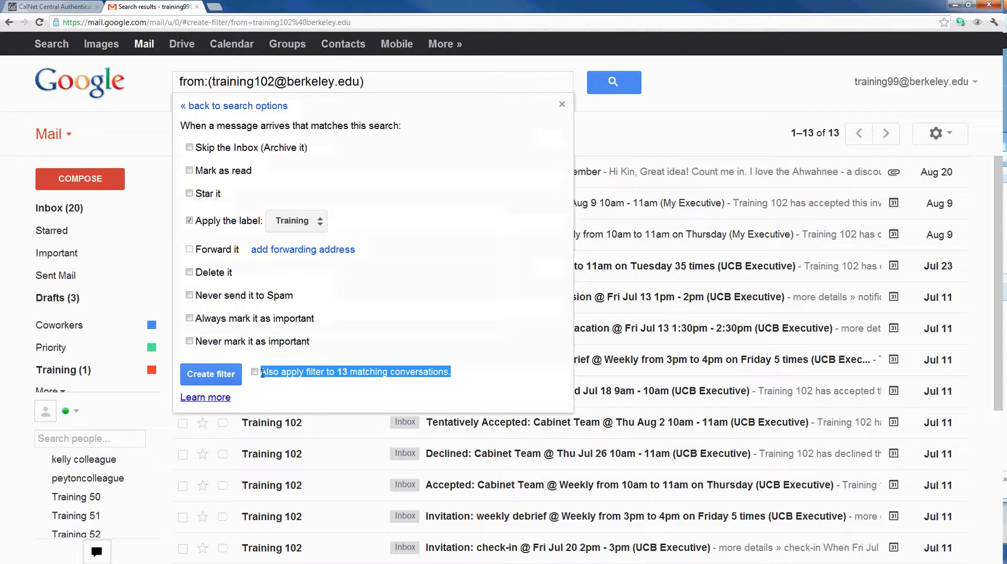
pyautogui.click(189, 148)
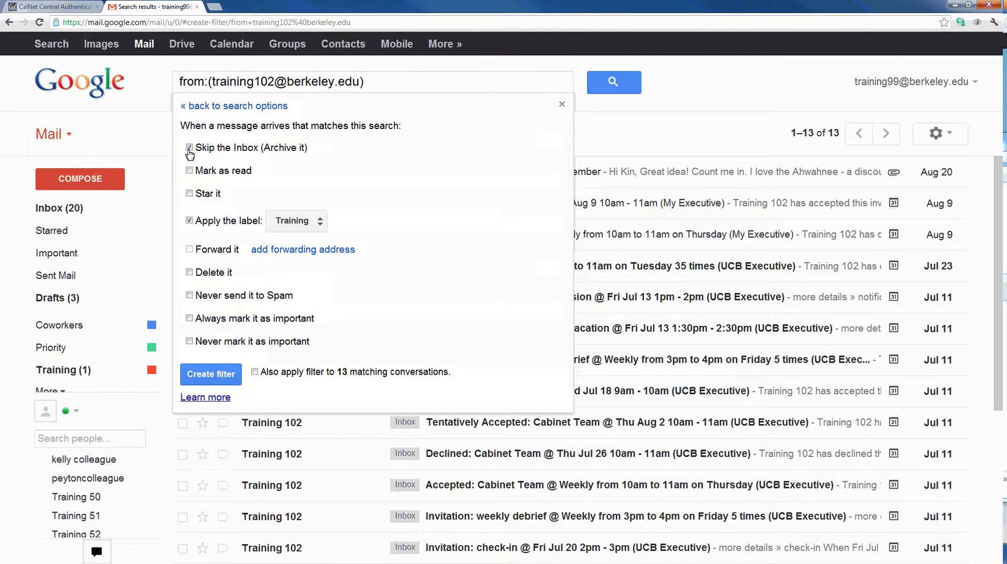
pyautogui.click(563, 106)
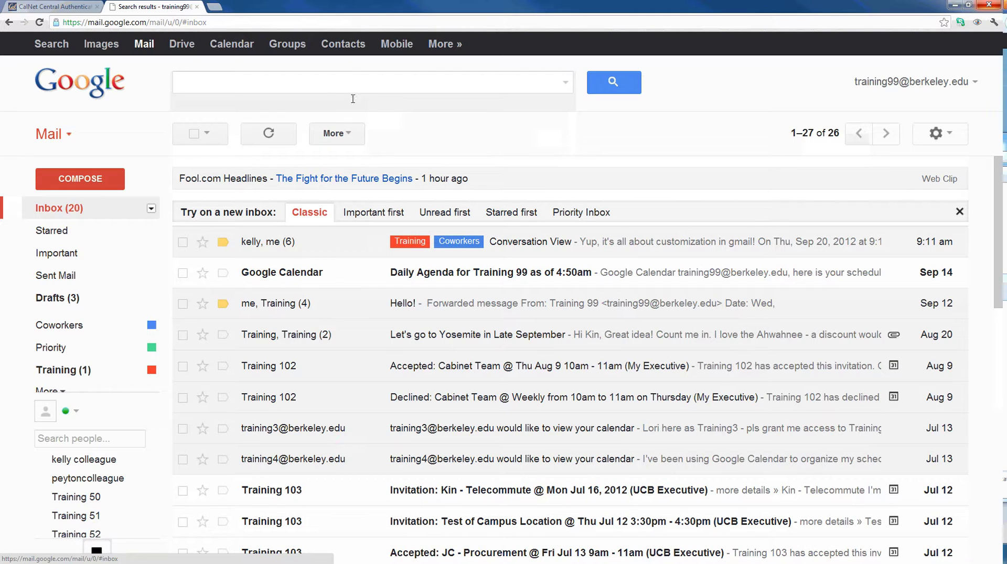
# - Search the mail for 'agenda' and scroll through the roughly 70 results
pyautogui.click(322, 90)
pyautogui.write('a')
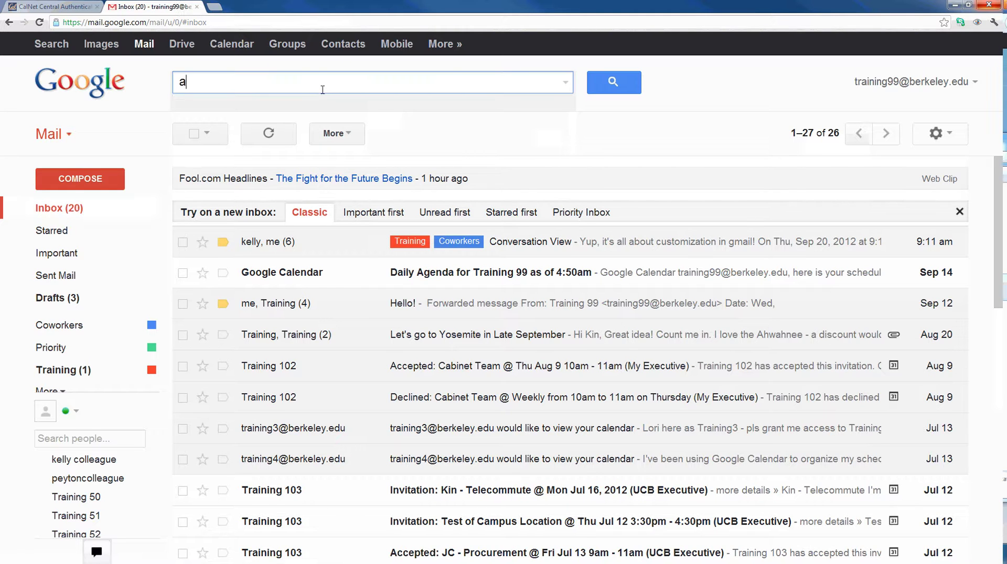
pyautogui.write('genda')
pyautogui.press('Return')
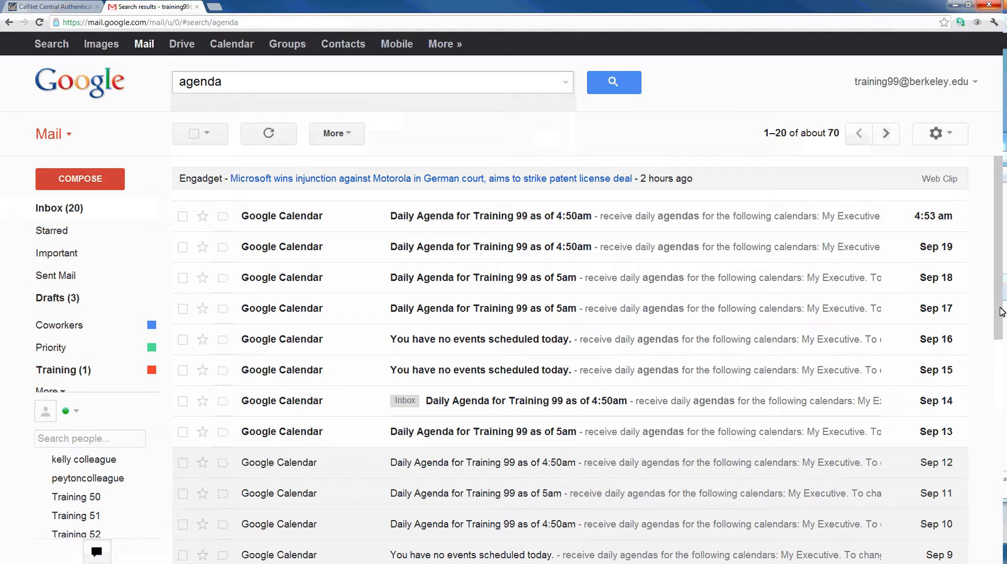
pyautogui.moveTo(1002, 312); pyautogui.dragTo(1002, 539)
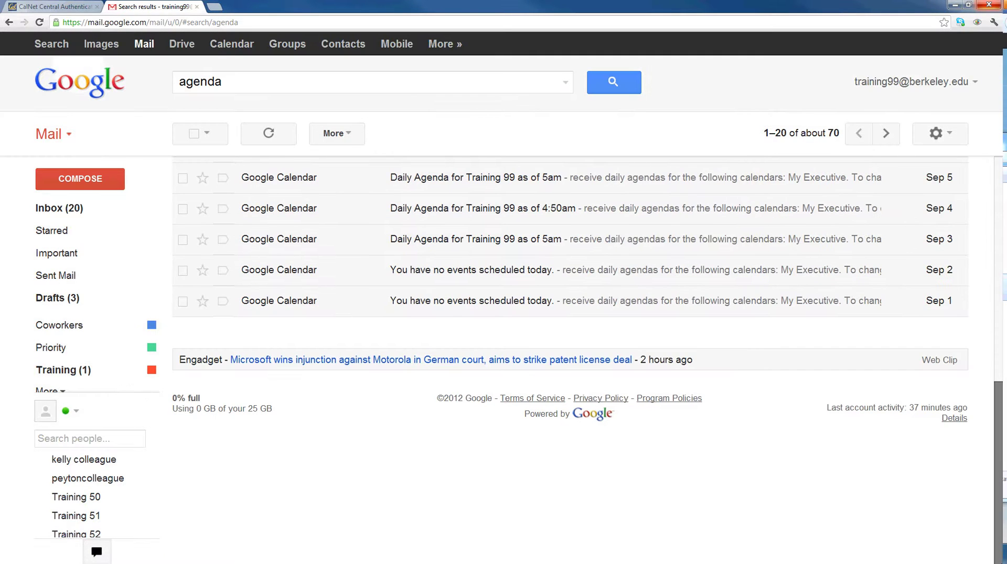
pyautogui.moveTo(1001, 504); pyautogui.dragTo(1002, 280)
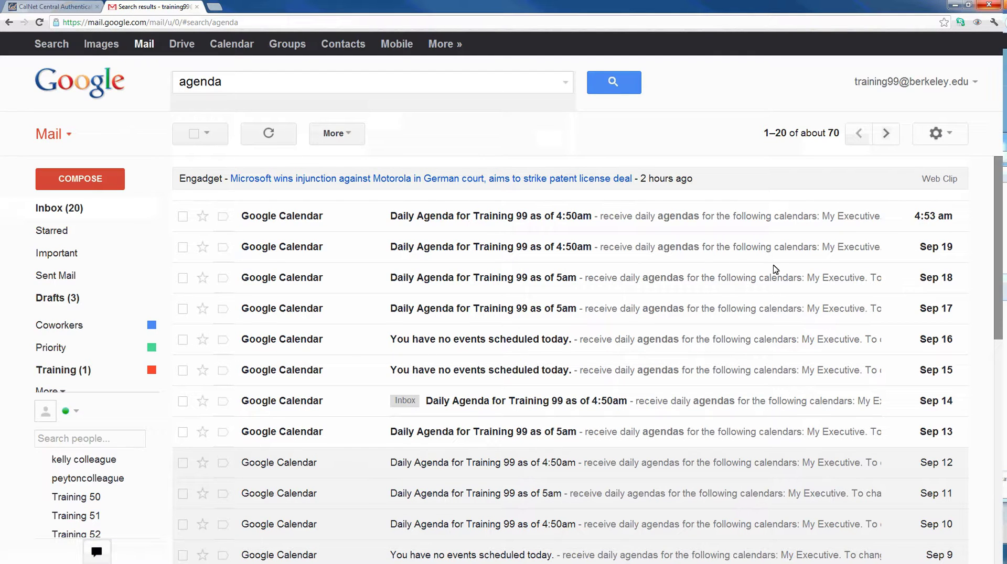
# - Clear the 'agenda' search term and return to the inbox
pyautogui.click(420, 79)
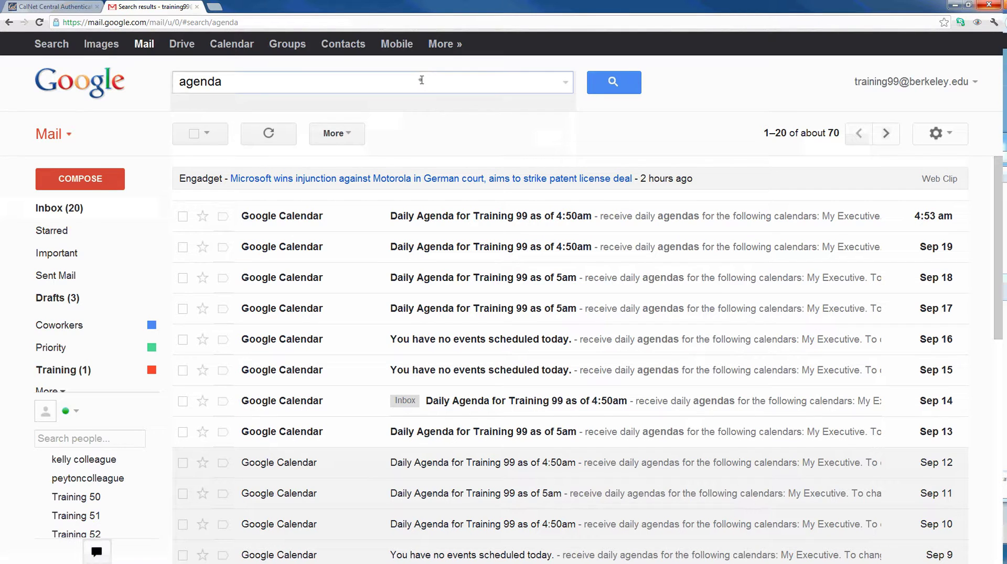
pyautogui.doubleClick(420, 79)
pyautogui.press('BackSpace')
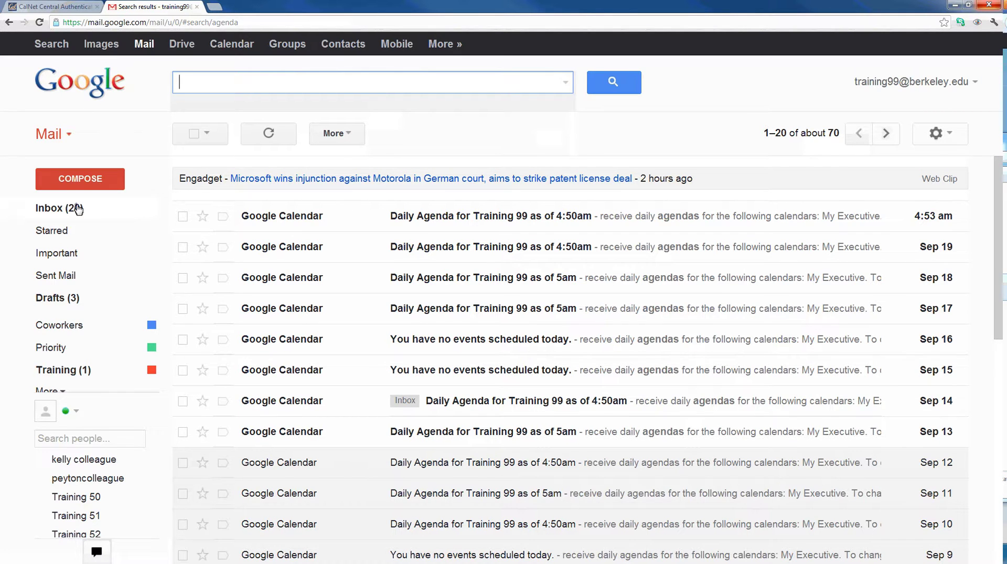
pyautogui.click(78, 209)
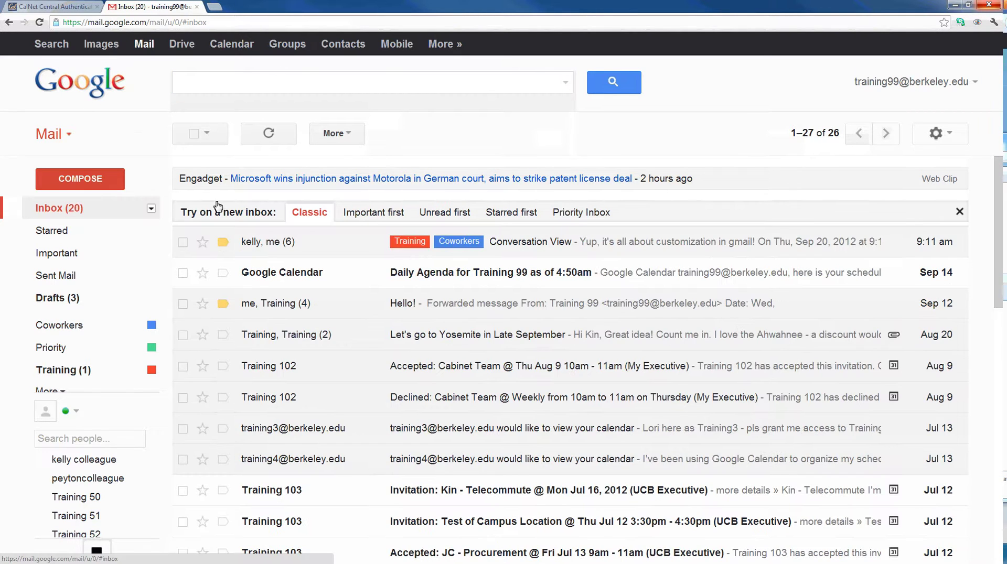
pyautogui.click(563, 82)
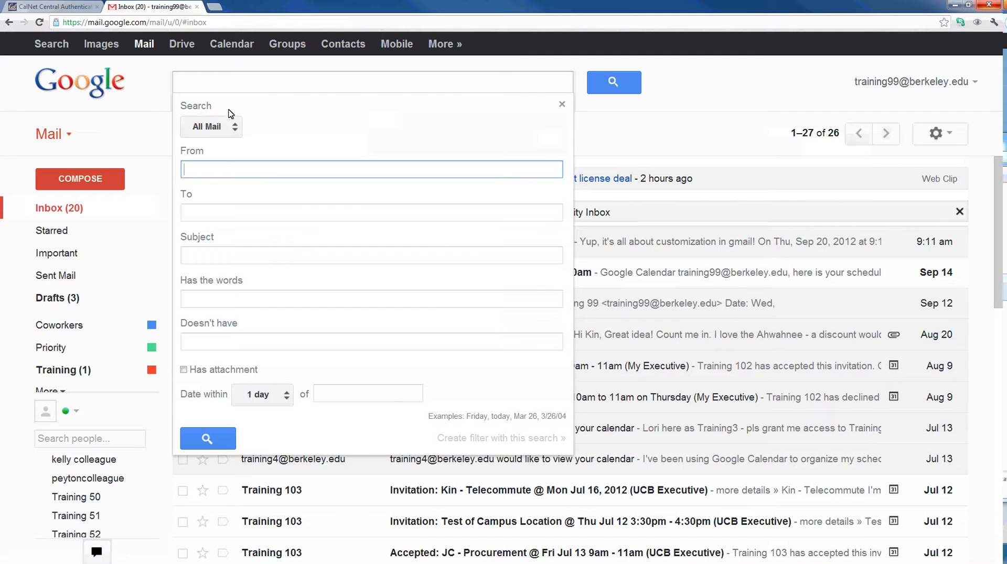
pyautogui.click(212, 127)
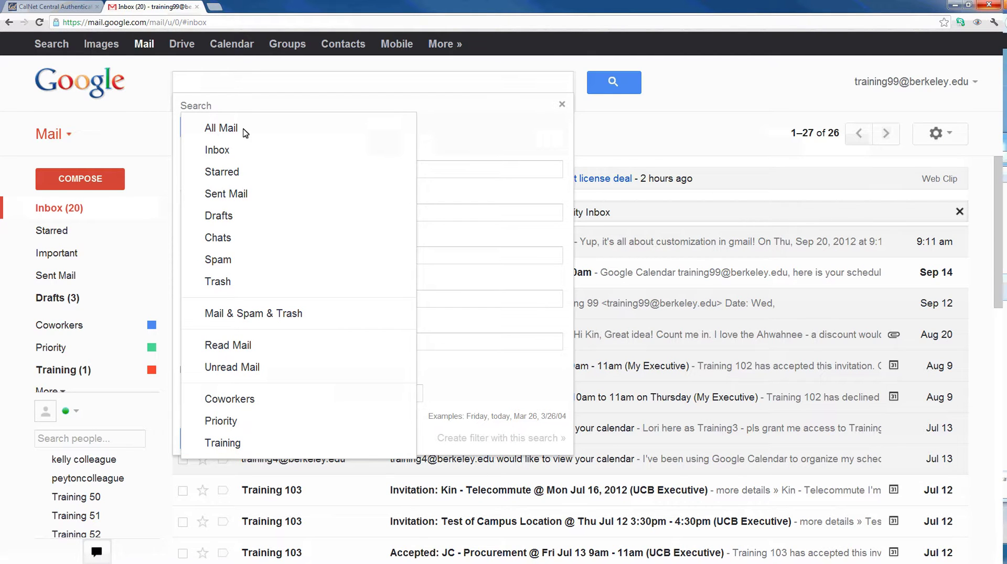
pyautogui.click(462, 141)
pyautogui.click(442, 175)
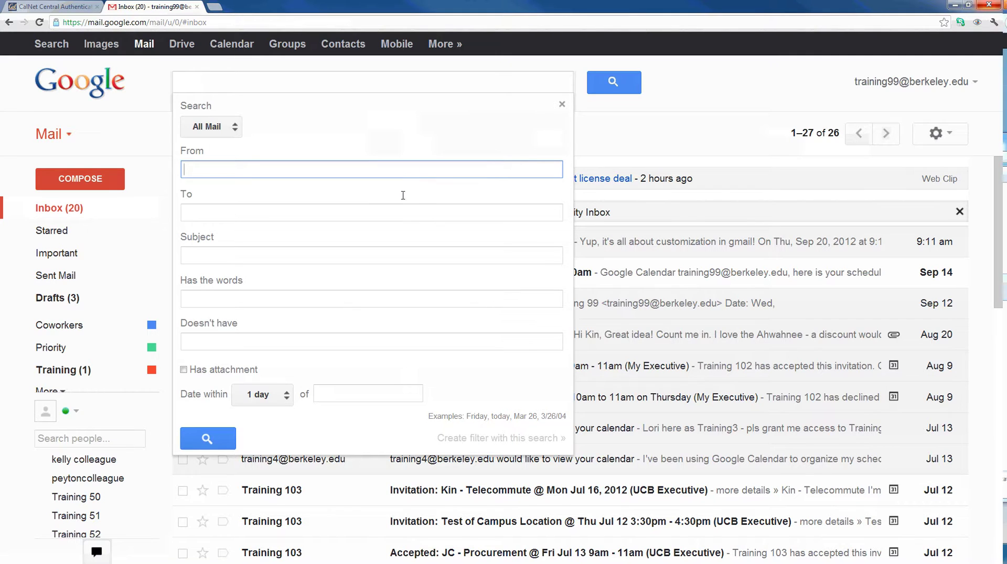
pyautogui.click(397, 217)
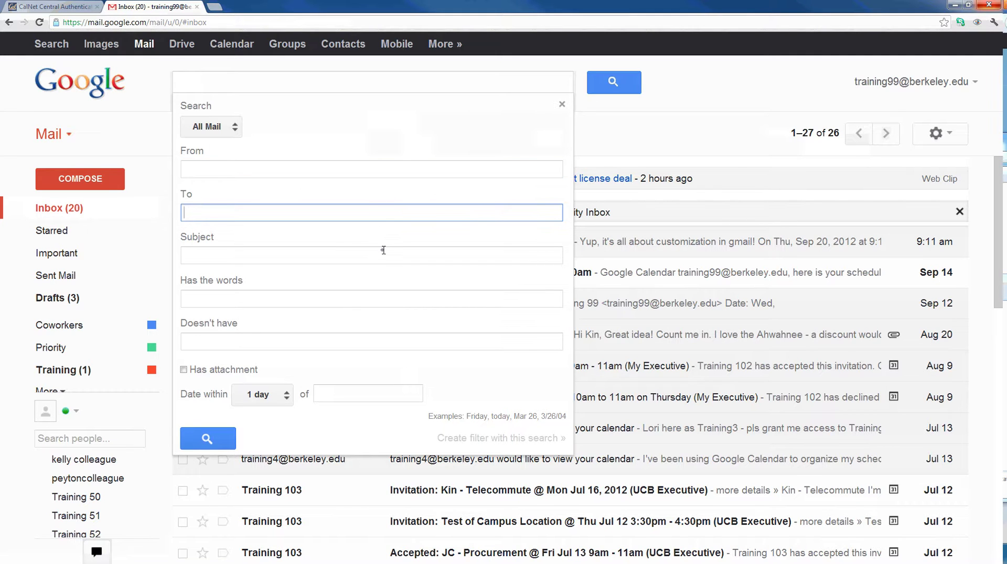
pyautogui.click(385, 253)
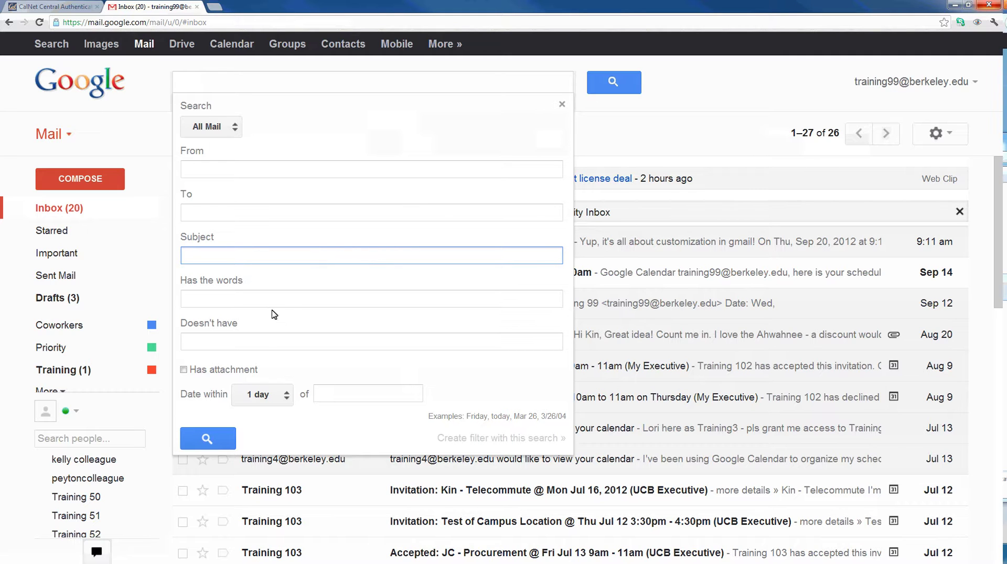
pyautogui.click(259, 397)
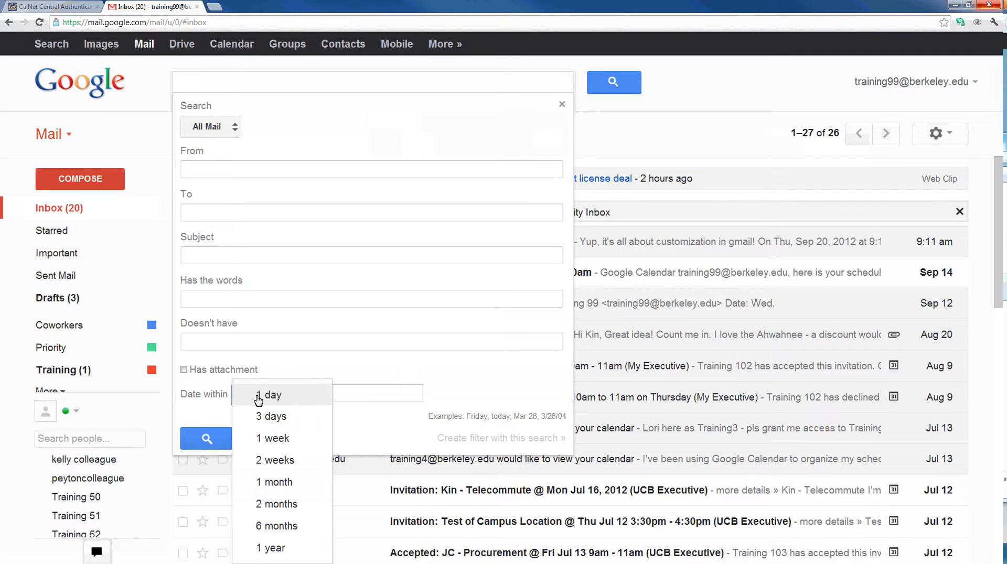
pyautogui.click(285, 439)
pyautogui.click(369, 394)
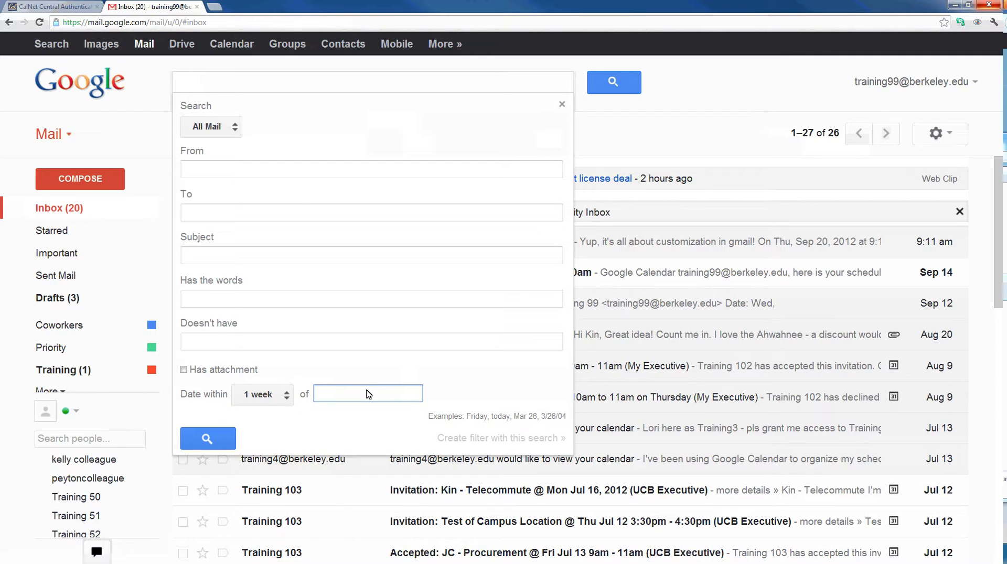
pyautogui.write('09/05/2012')
pyautogui.click(659, 137)
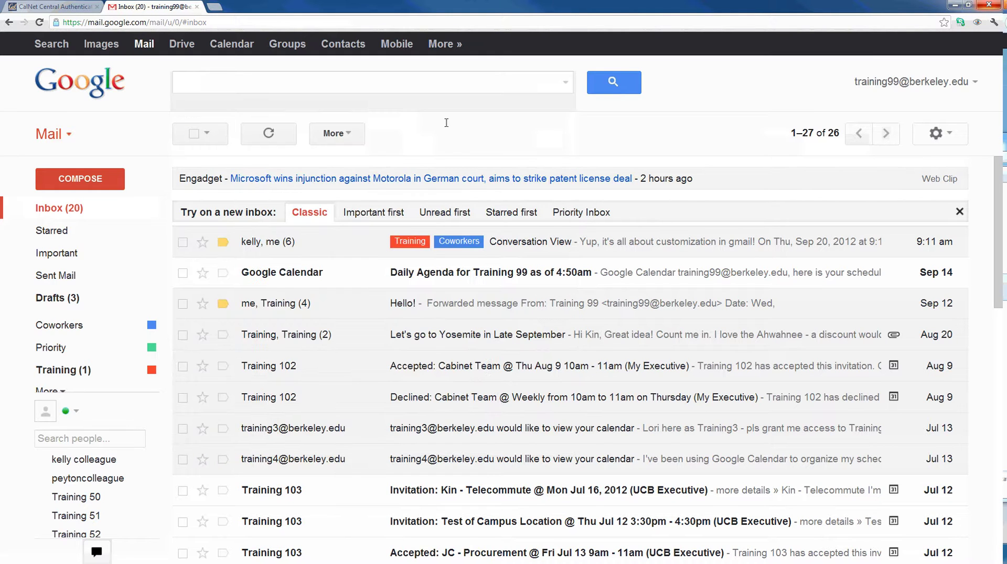
# - Begin a mail search with the from: operator to list suggested senders
pyautogui.click(362, 88)
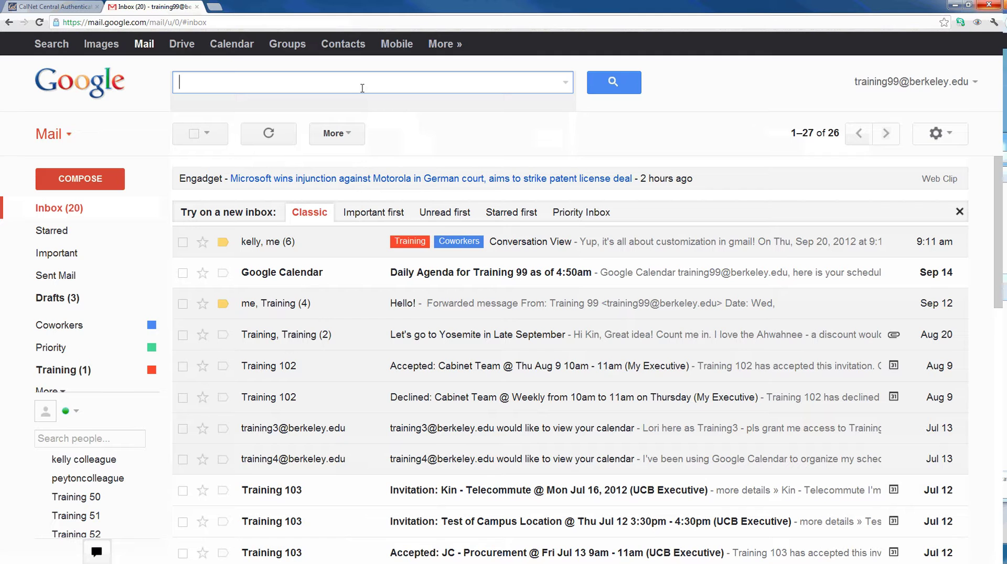
pyautogui.write('fro')
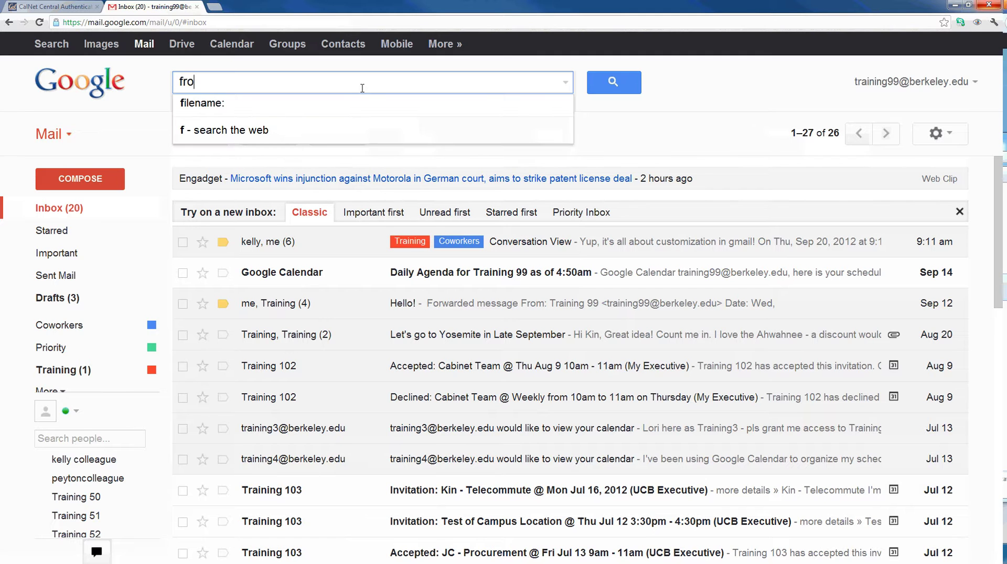
pyautogui.write('m:')
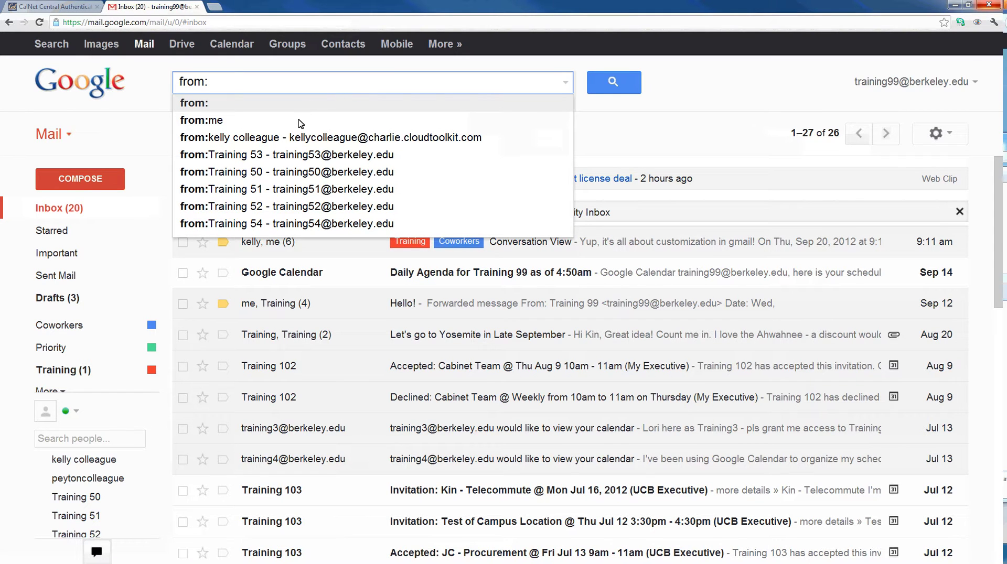
# - Search for the colleague's mail containing 'conversation', then select the whole query for replacement
pyautogui.click(298, 139)
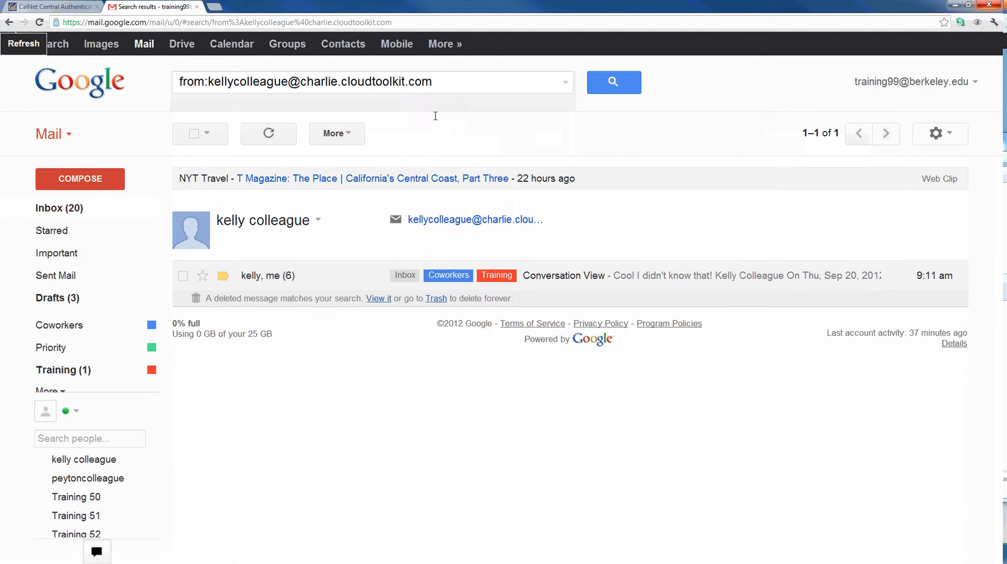
pyautogui.click(455, 85)
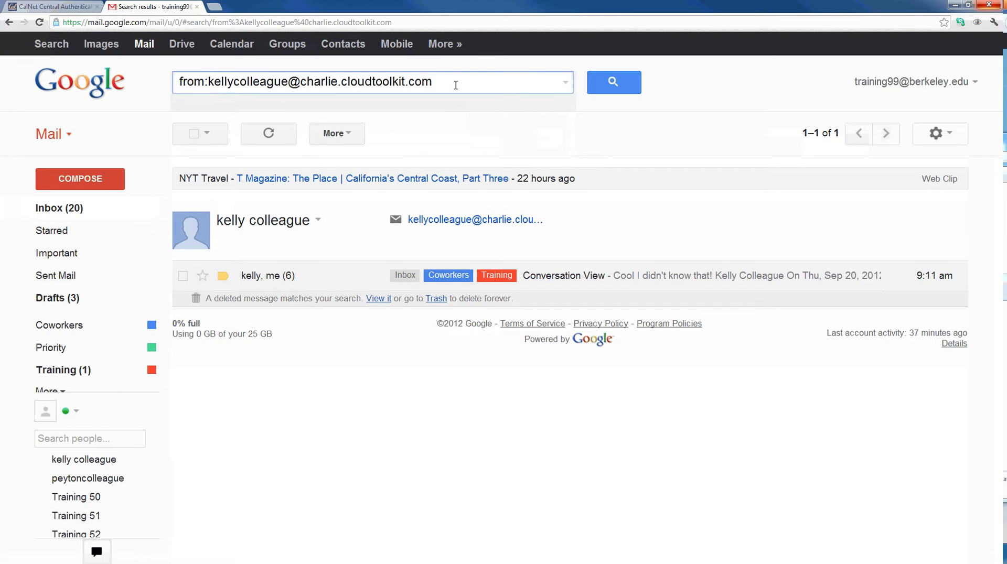
pyautogui.write('conversat')
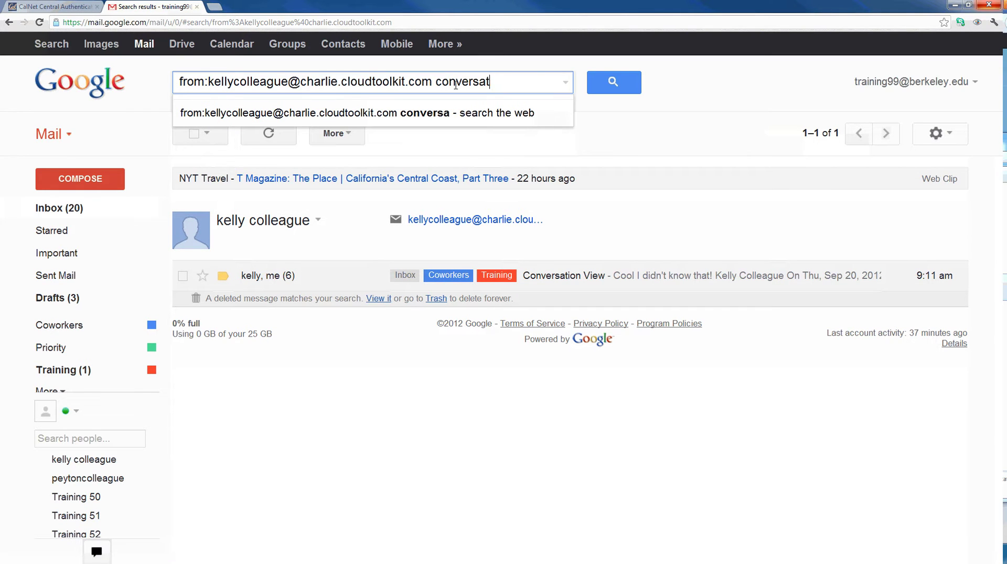
pyautogui.write('ion')
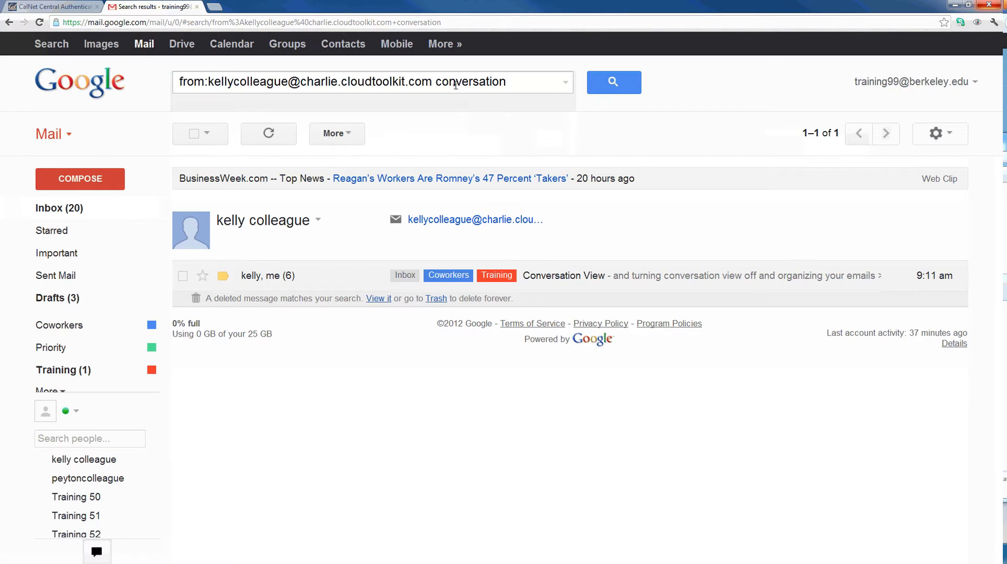
pyautogui.tripleClick(455, 85)
# - Try the to: and is: operators, then enter has: to get the has:attachment suggestion
pyautogui.write('t')
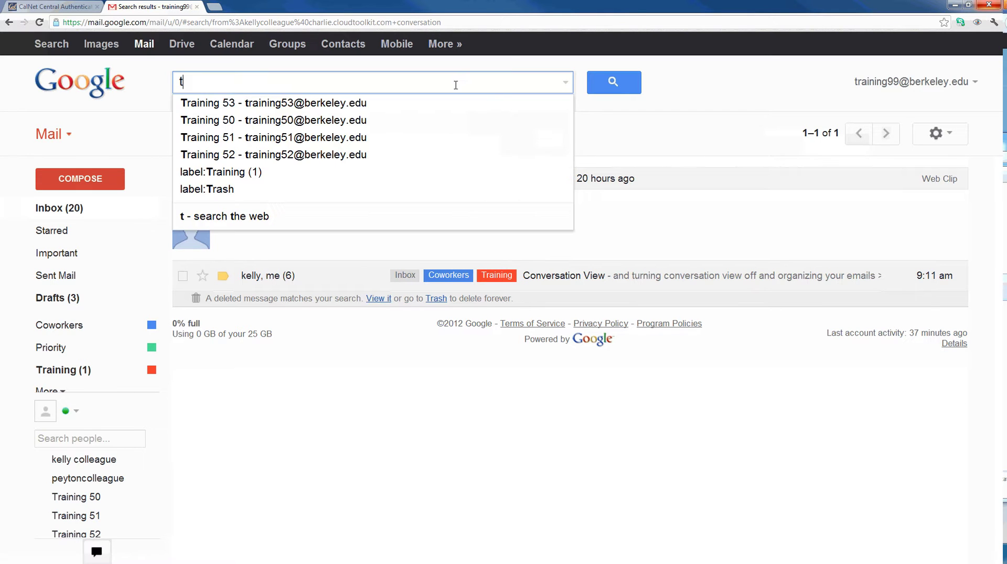
pyautogui.write('o:')
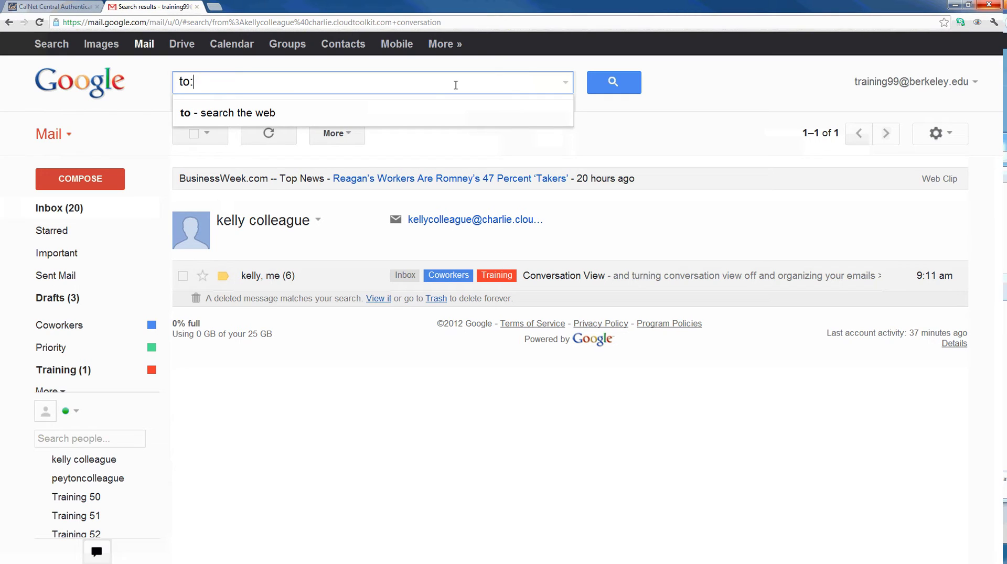
pyautogui.press('BackSpace')
pyautogui.press('BackSpace')
pyautogui.press('BackSpace')
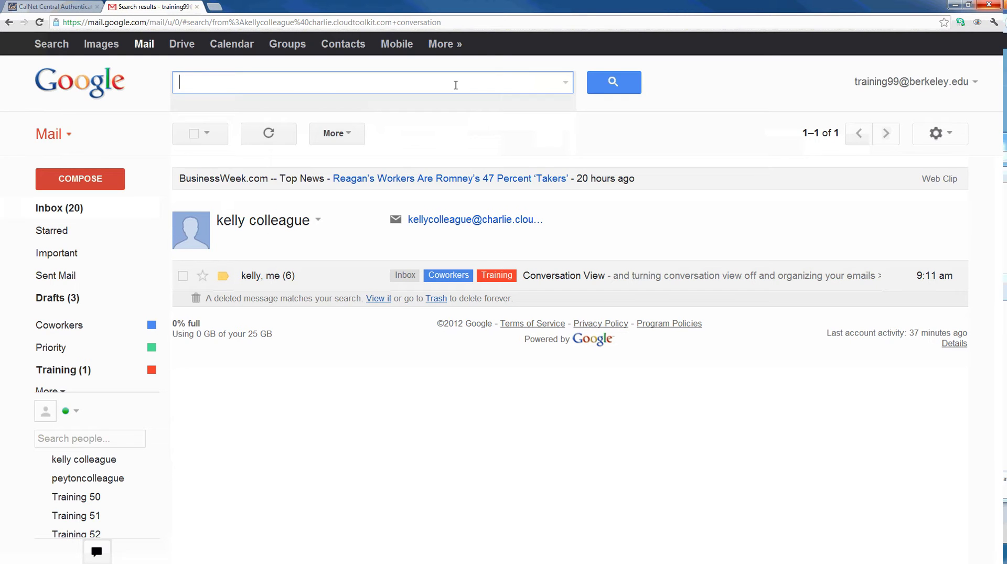
pyautogui.write('is:')
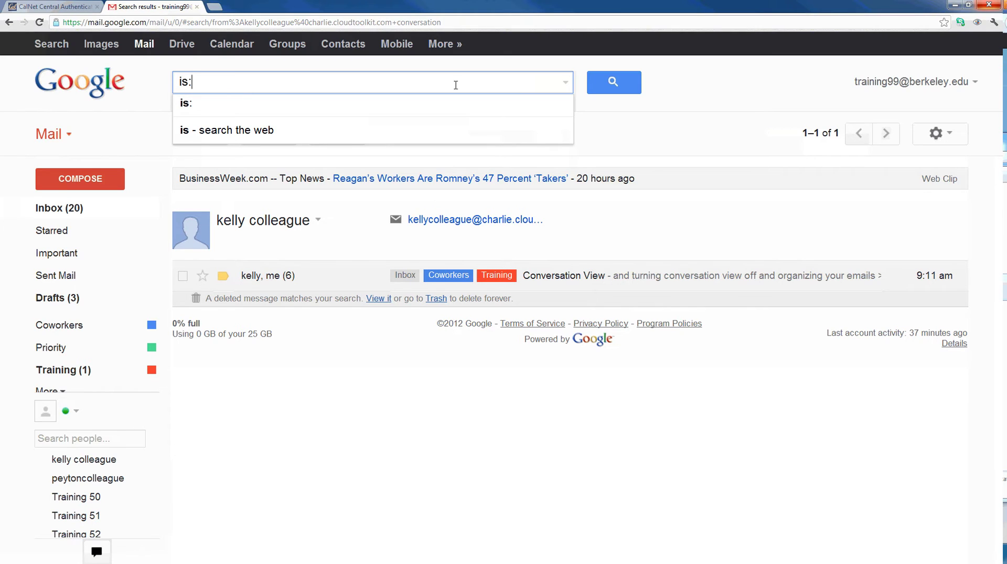
pyautogui.press('BackSpace')
pyautogui.press('BackSpace')
pyautogui.press('BackSpace')
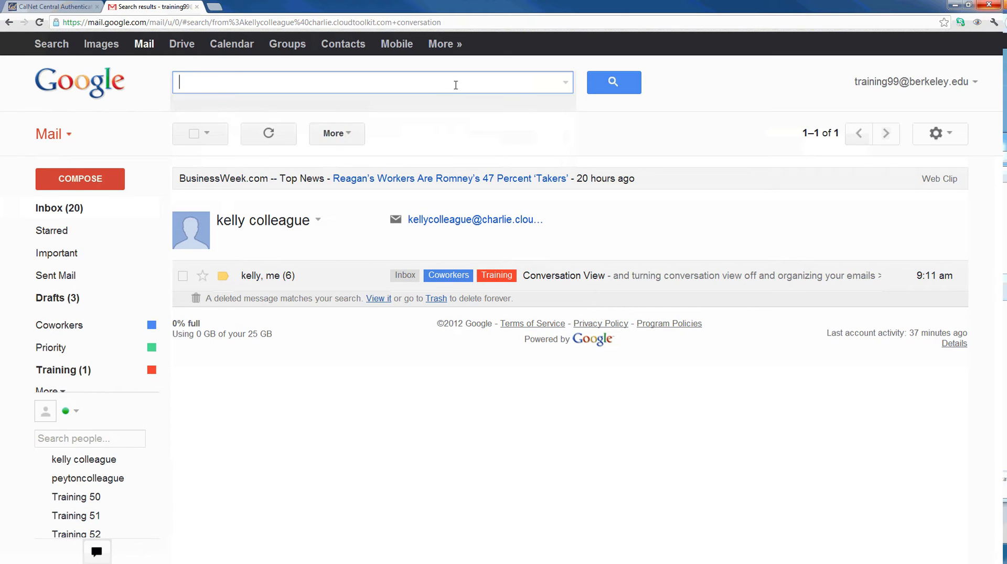
pyautogui.write('has')
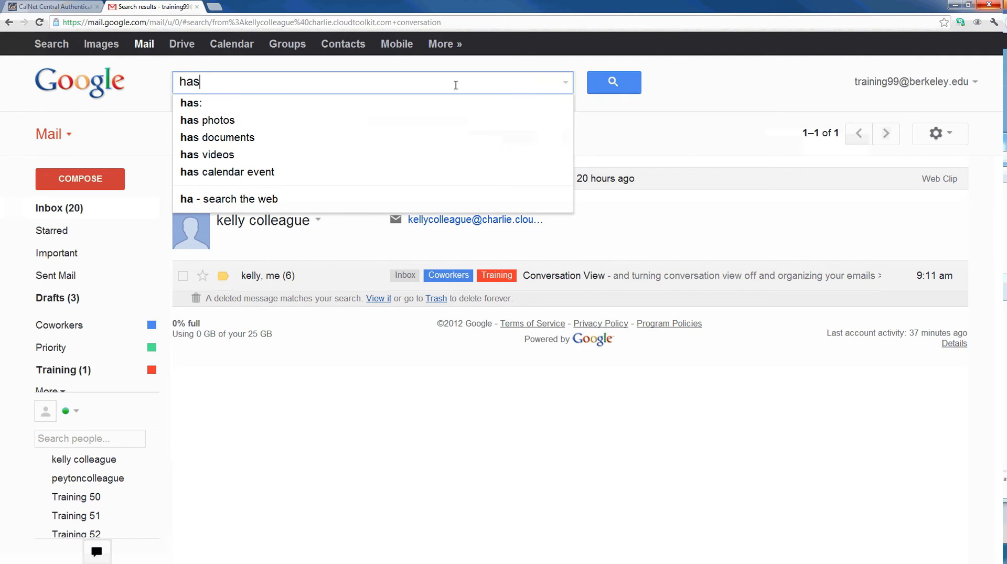
pyautogui.write(':')
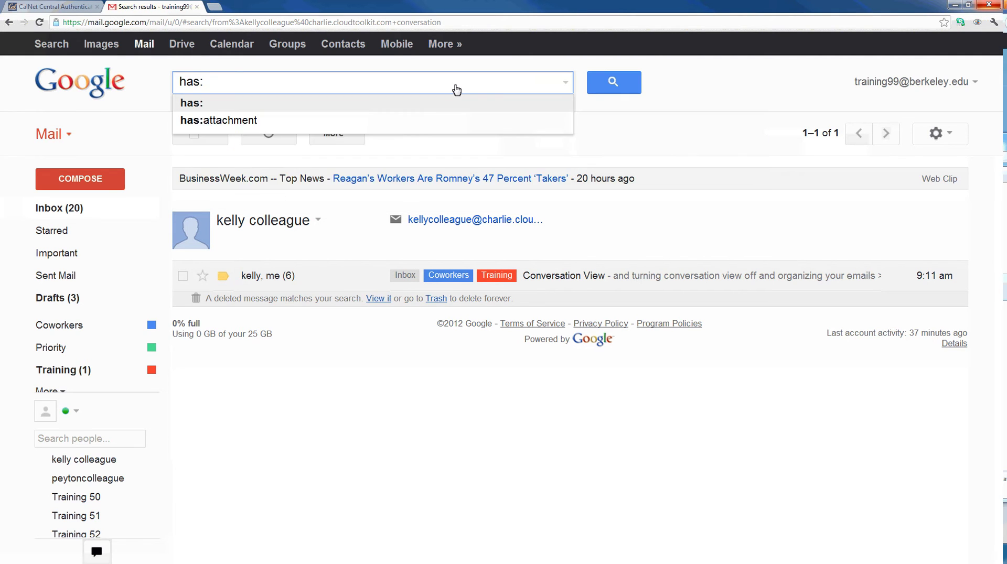